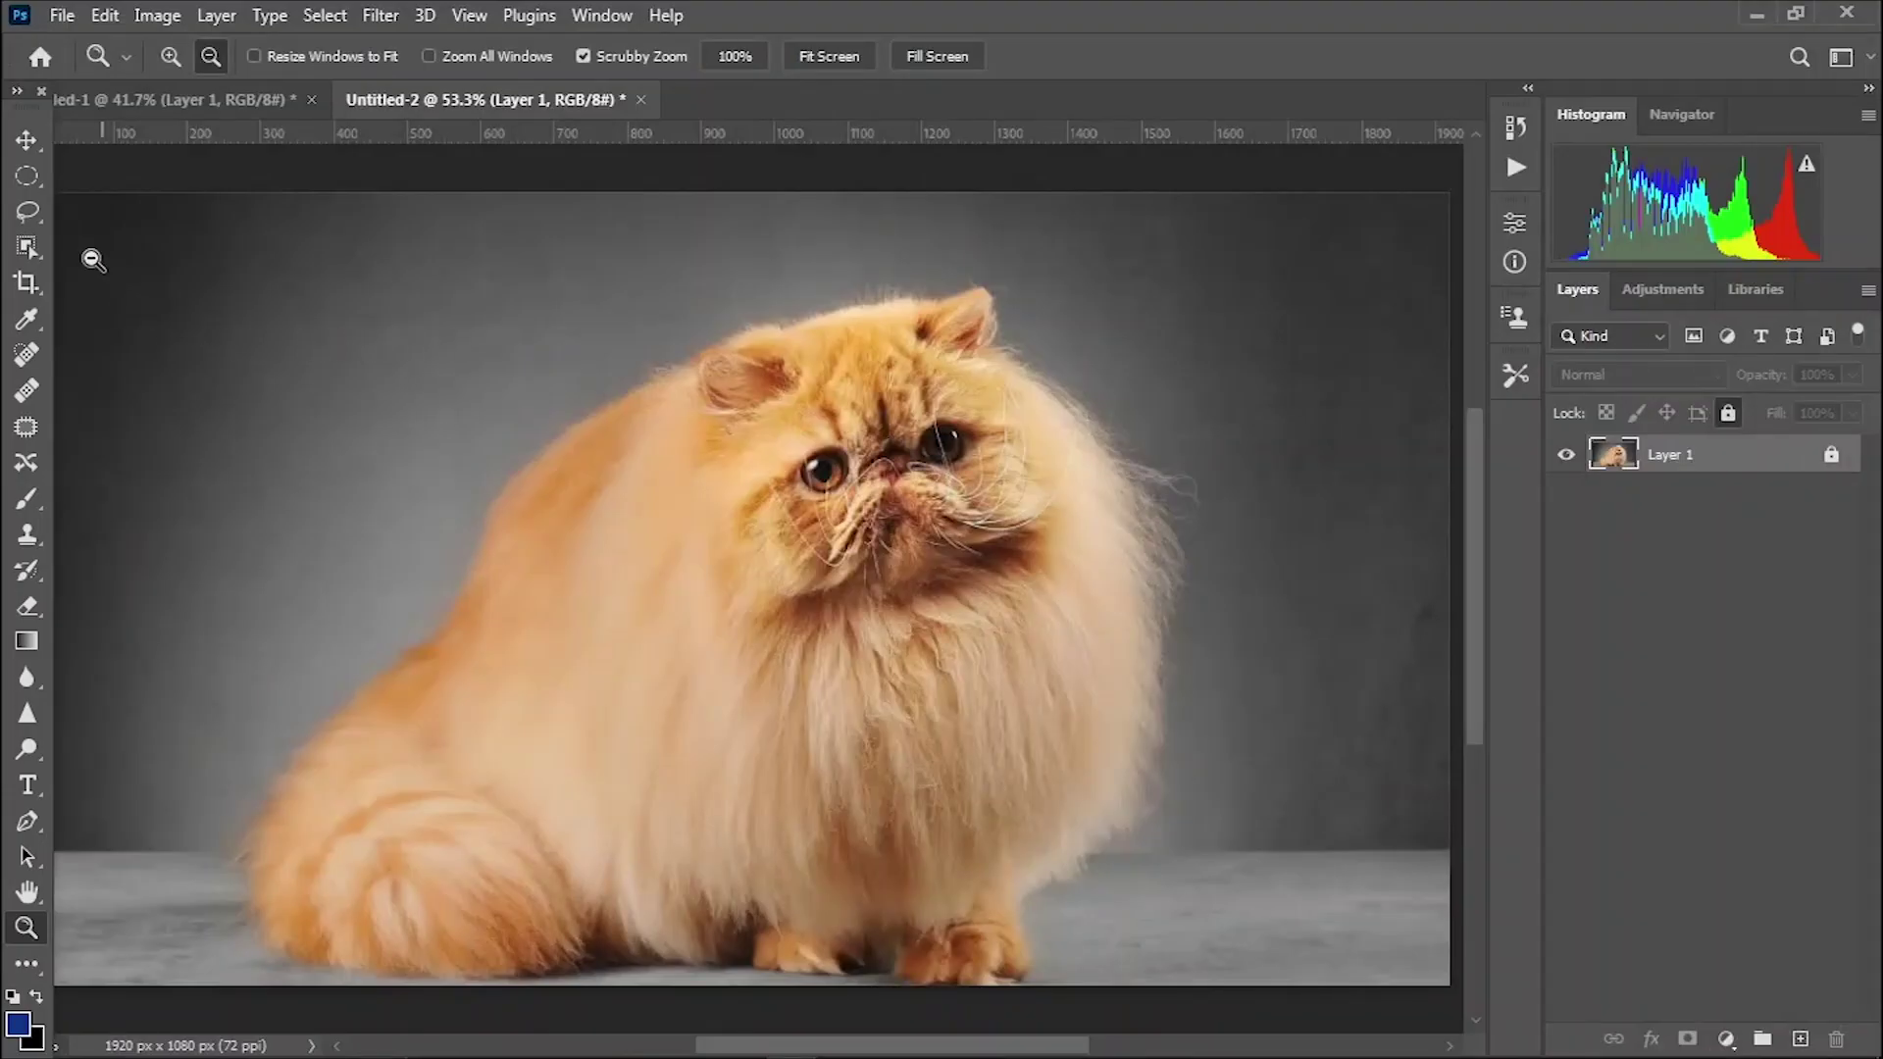
- With the fluffy cat photo document open, switch to the Move tool
click(27, 139)
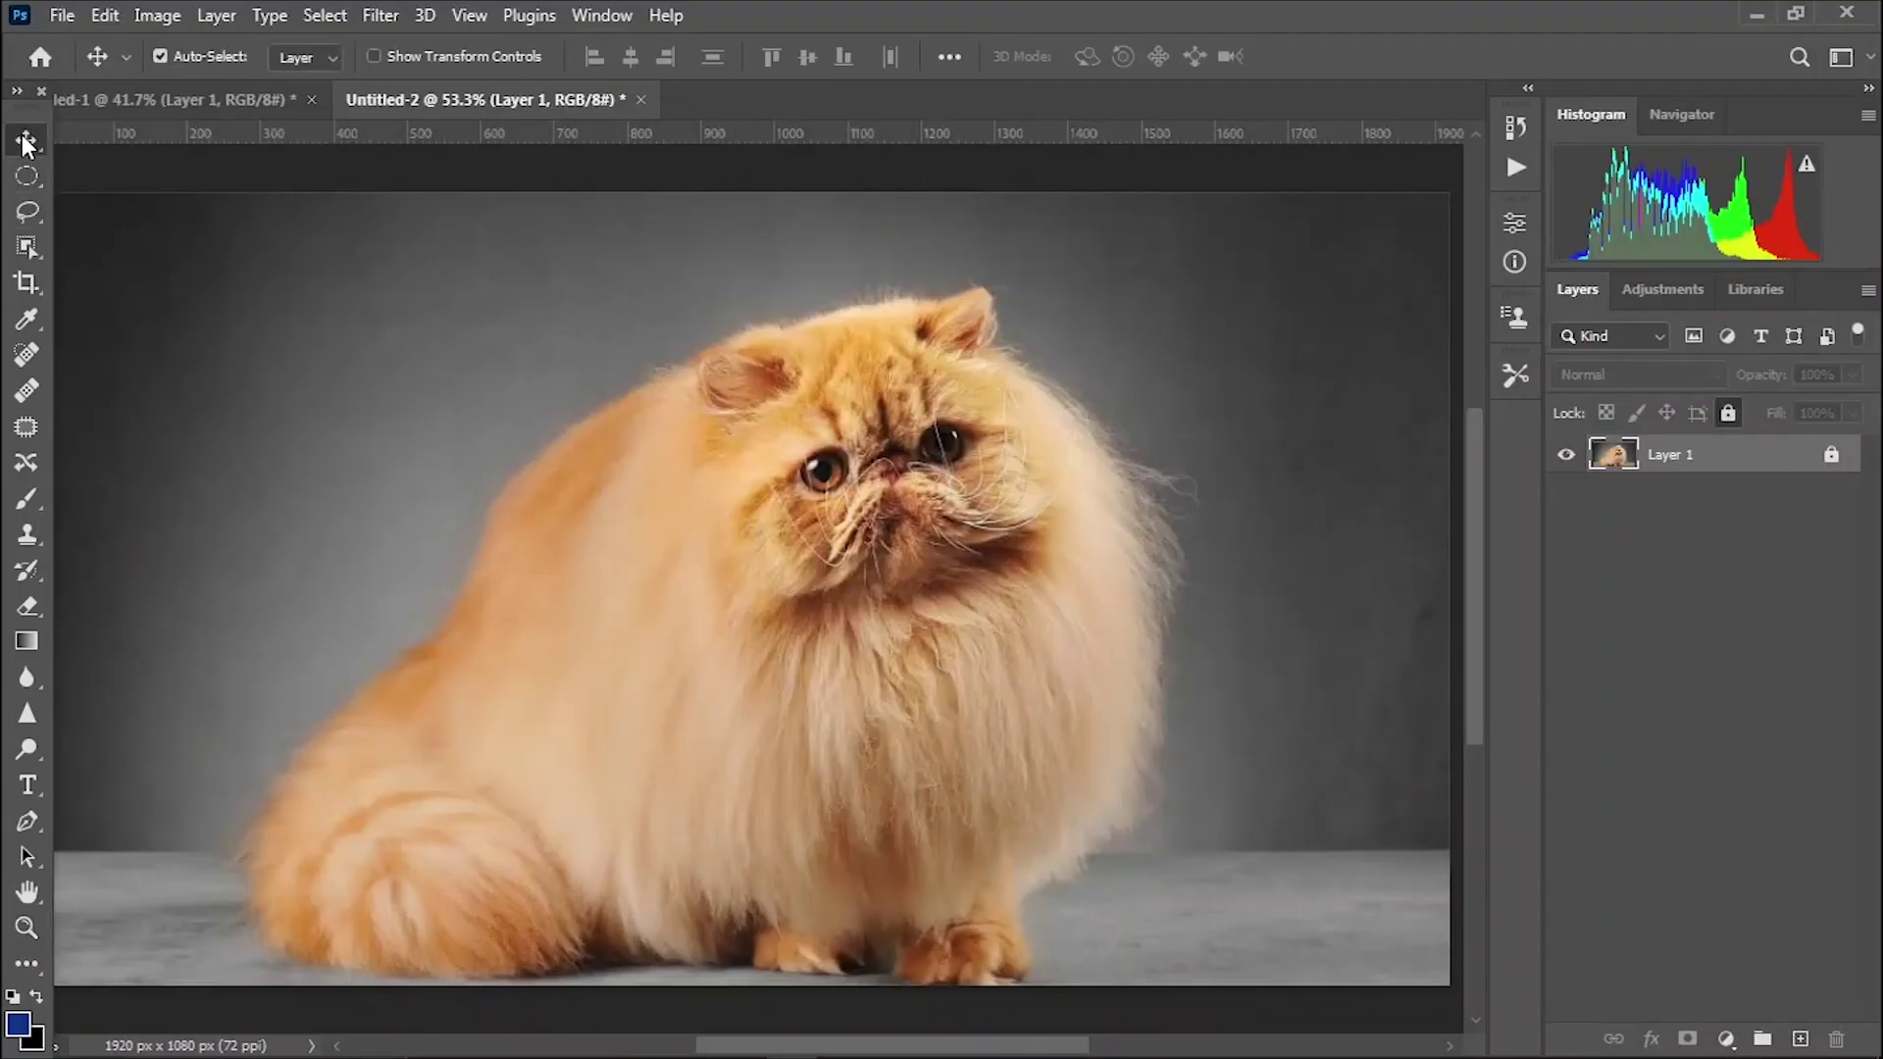
- Activate Layer 1, run Select Subject on the cat, and enter Select and Mask
click(1831, 458)
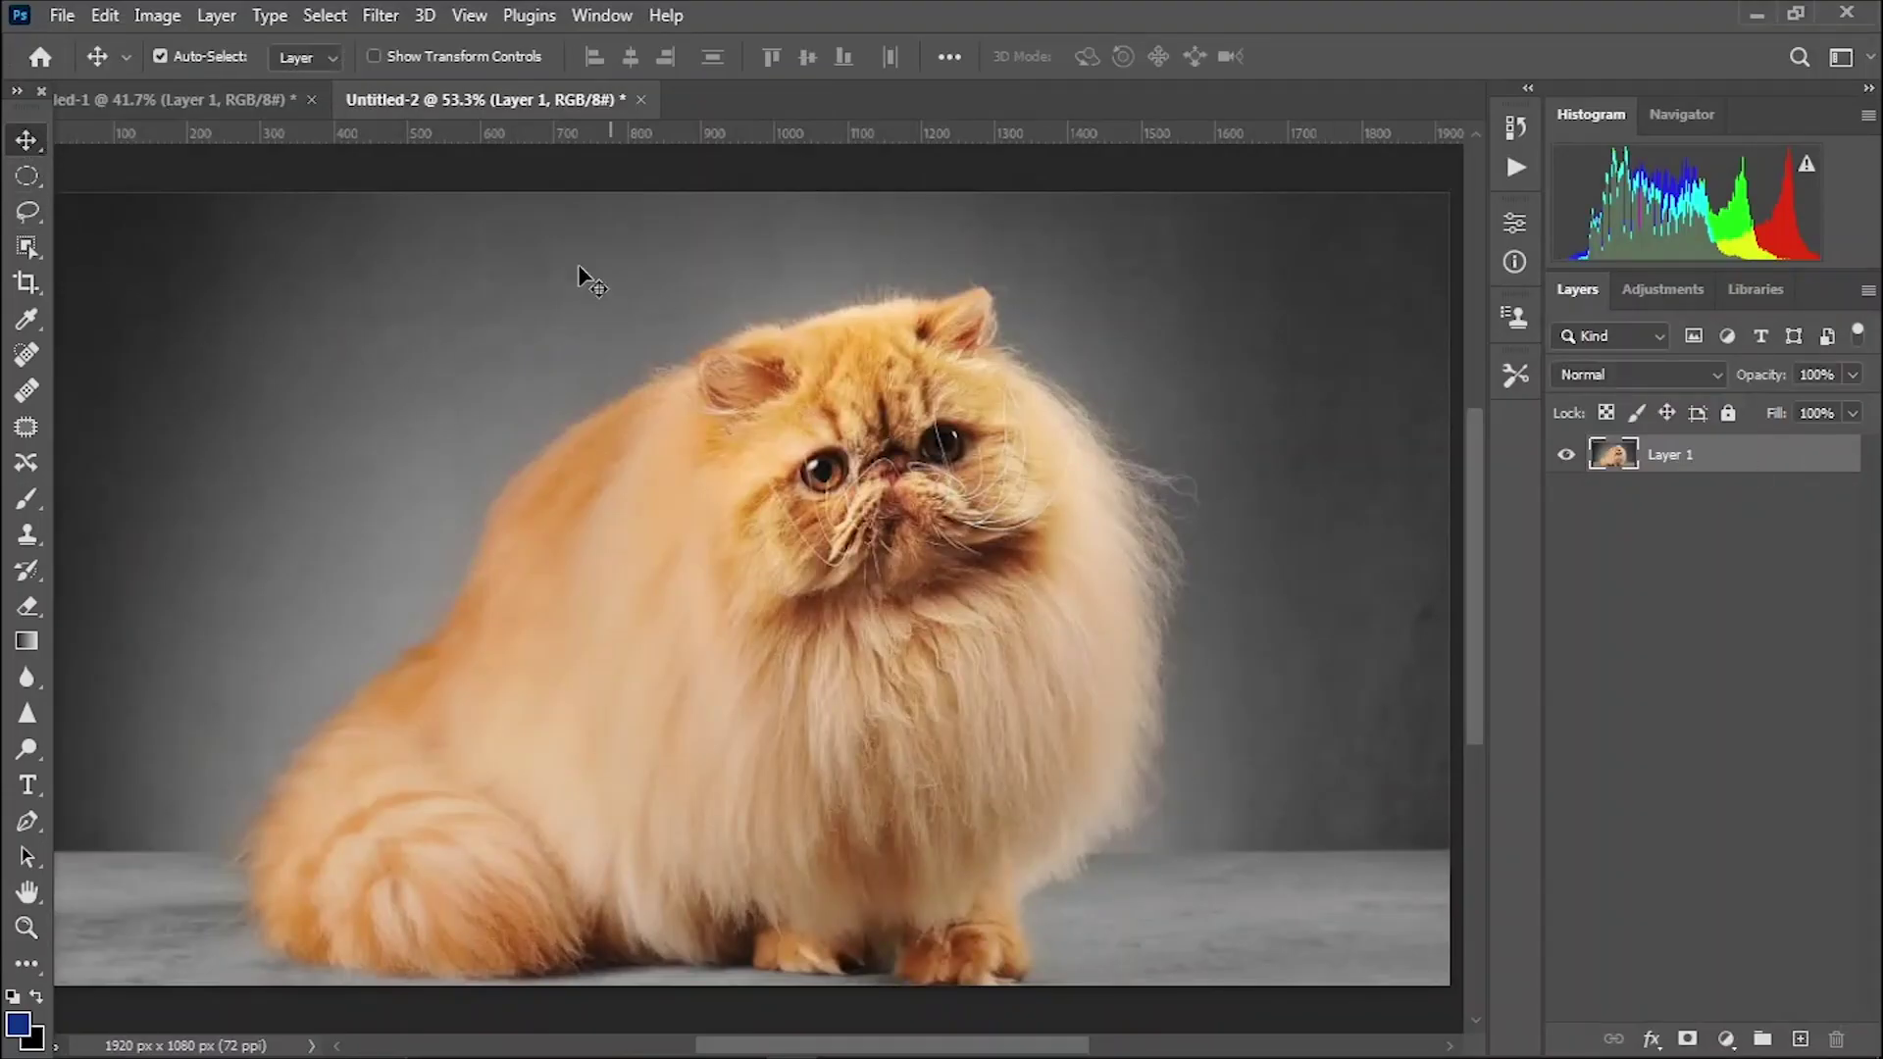
click(332, 15)
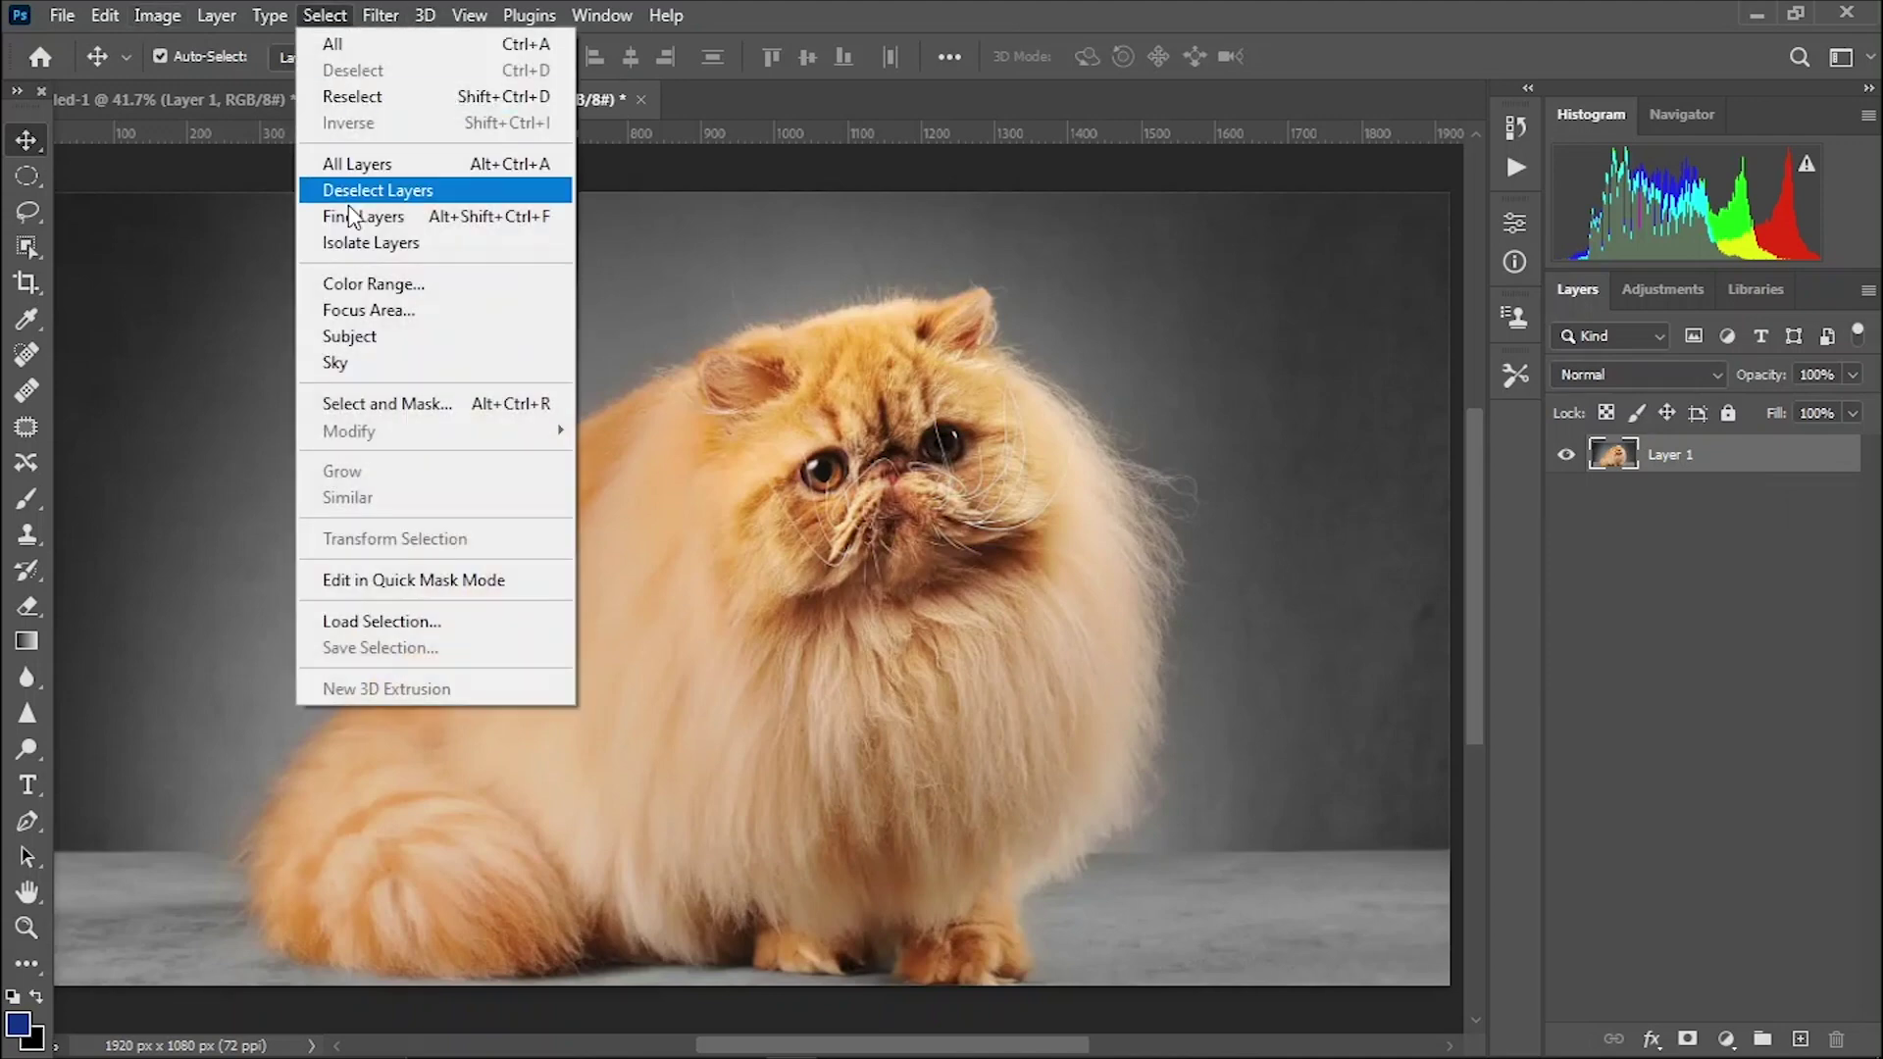
click(379, 338)
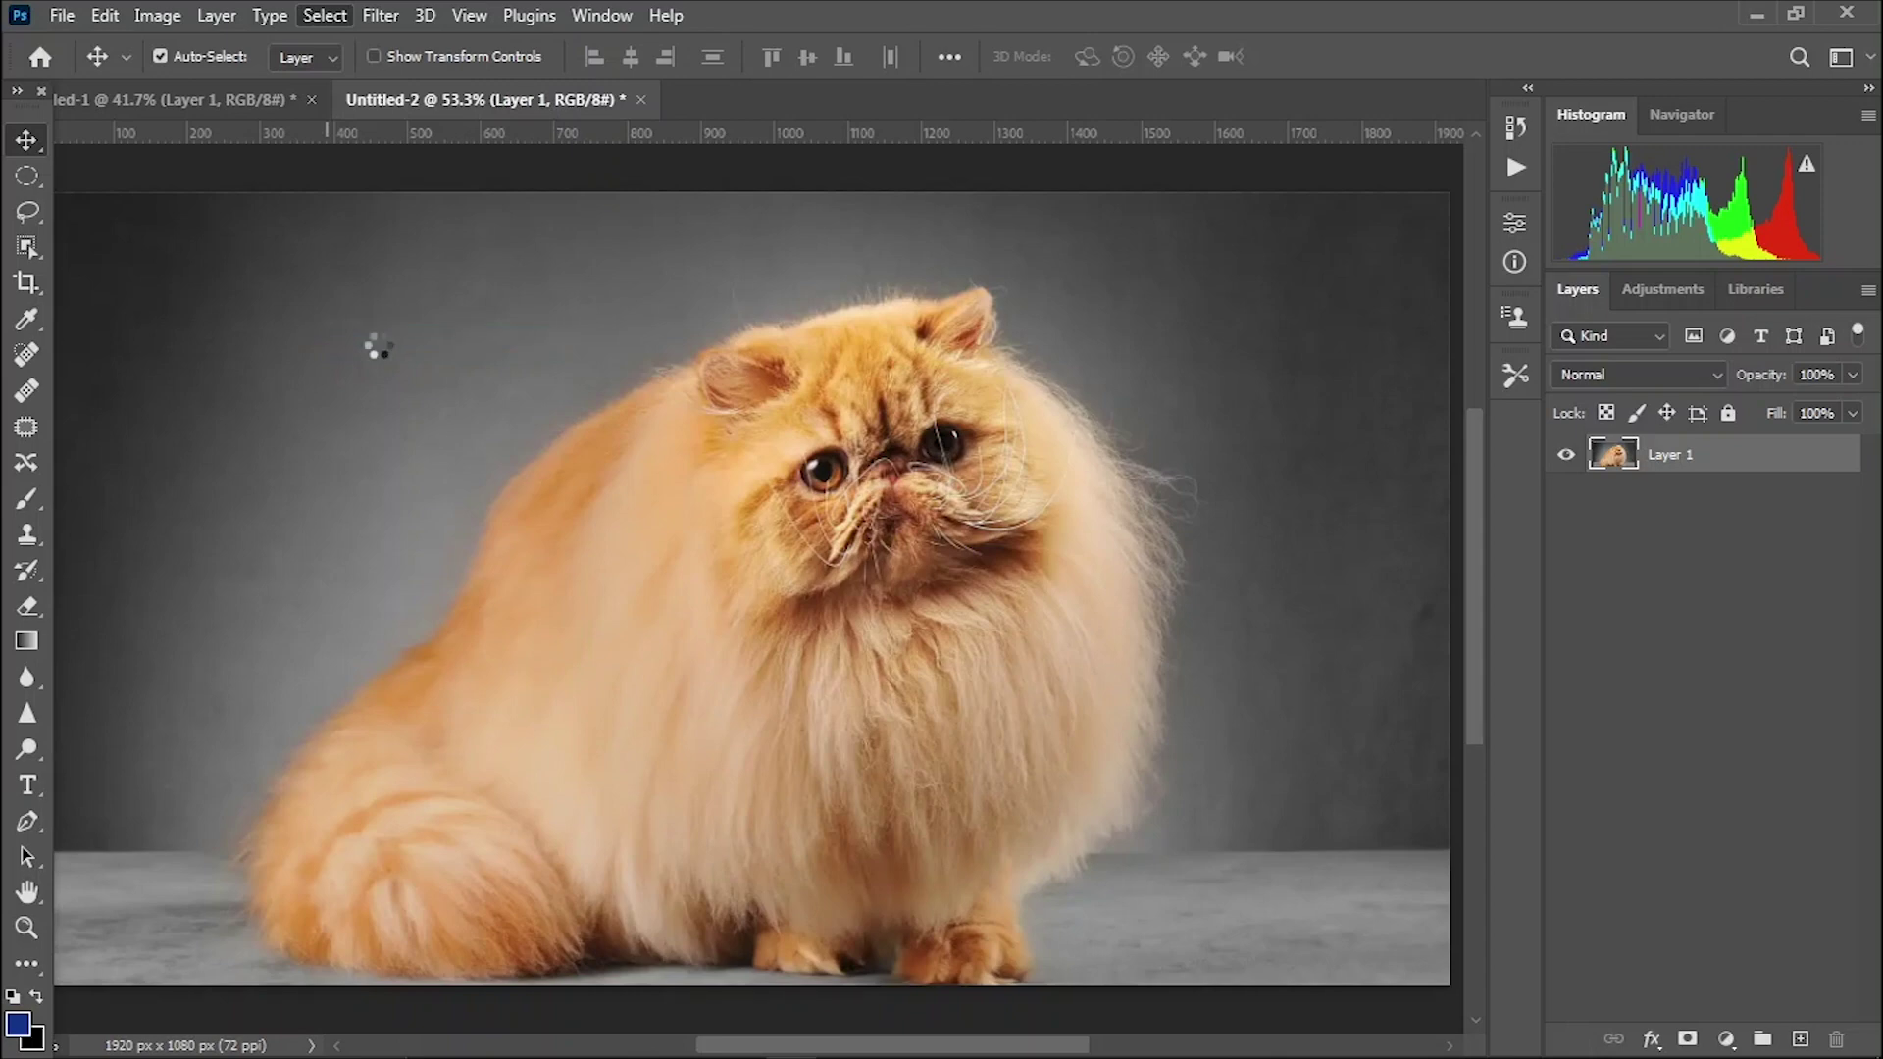
click(327, 16)
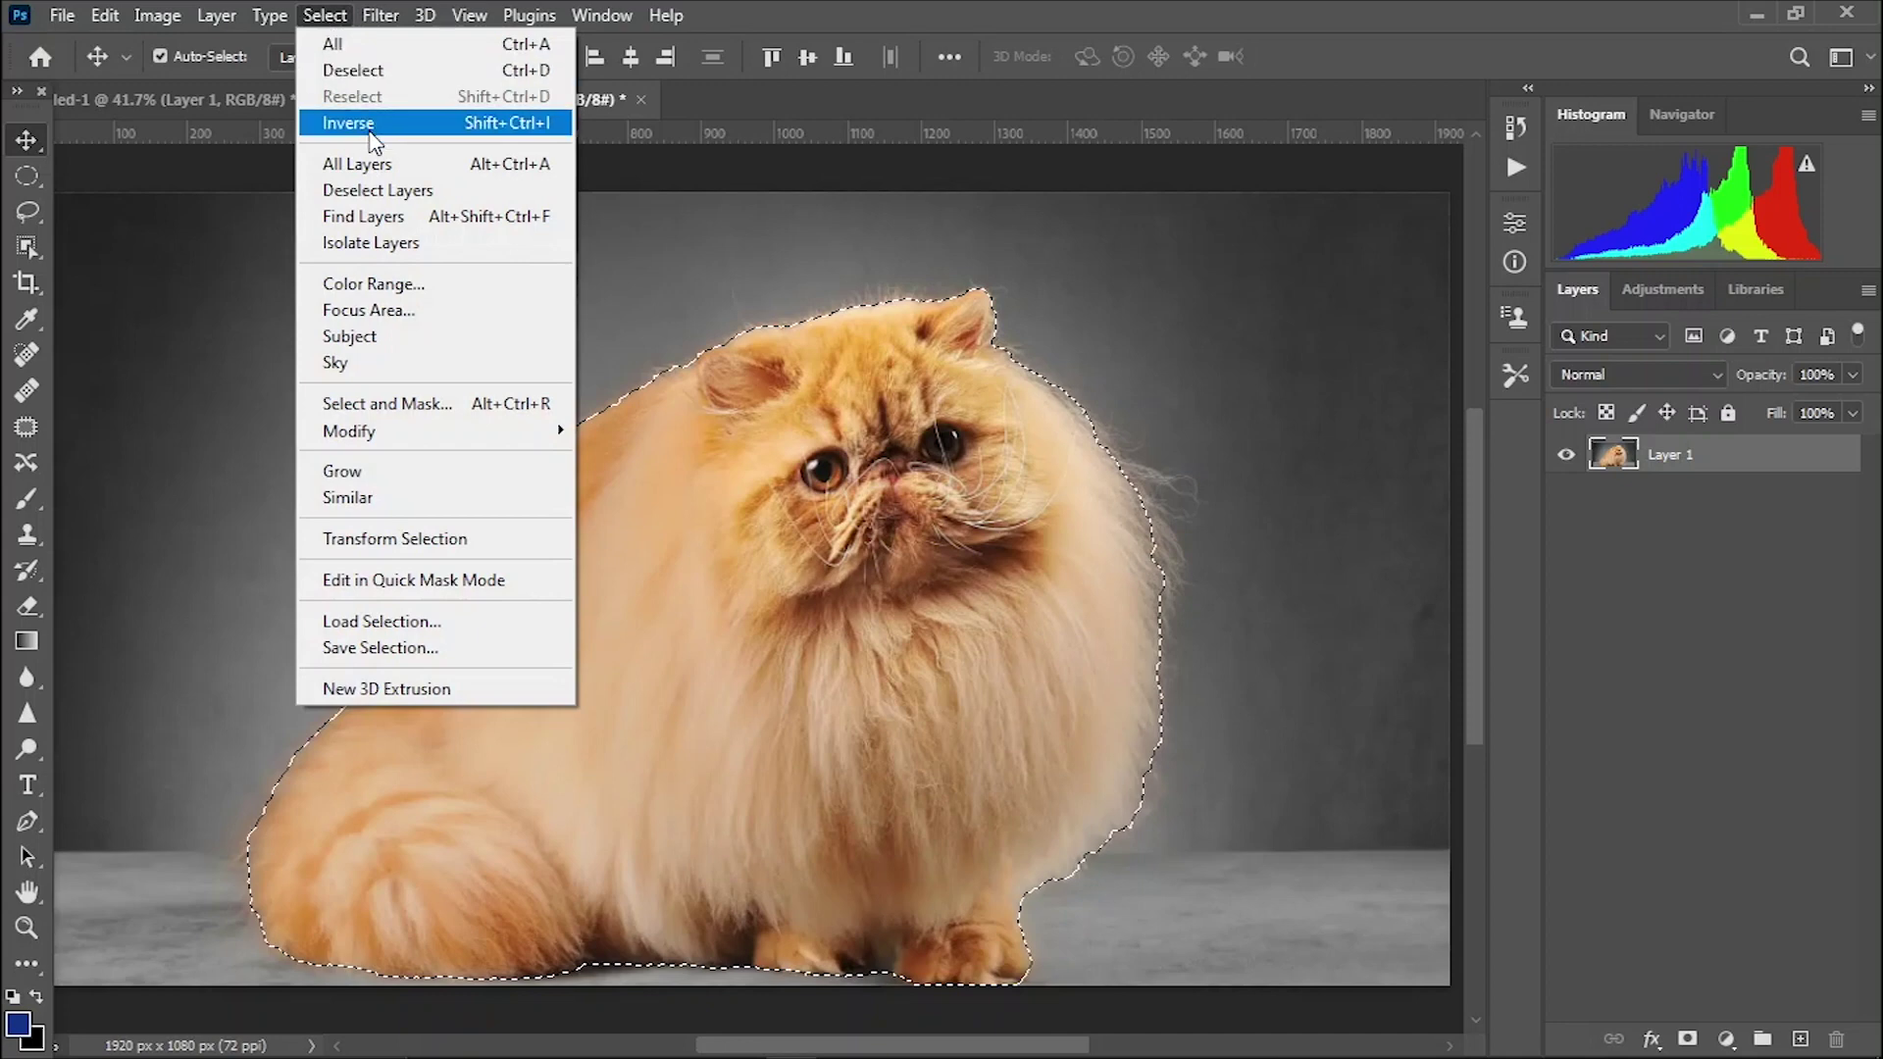
click(384, 403)
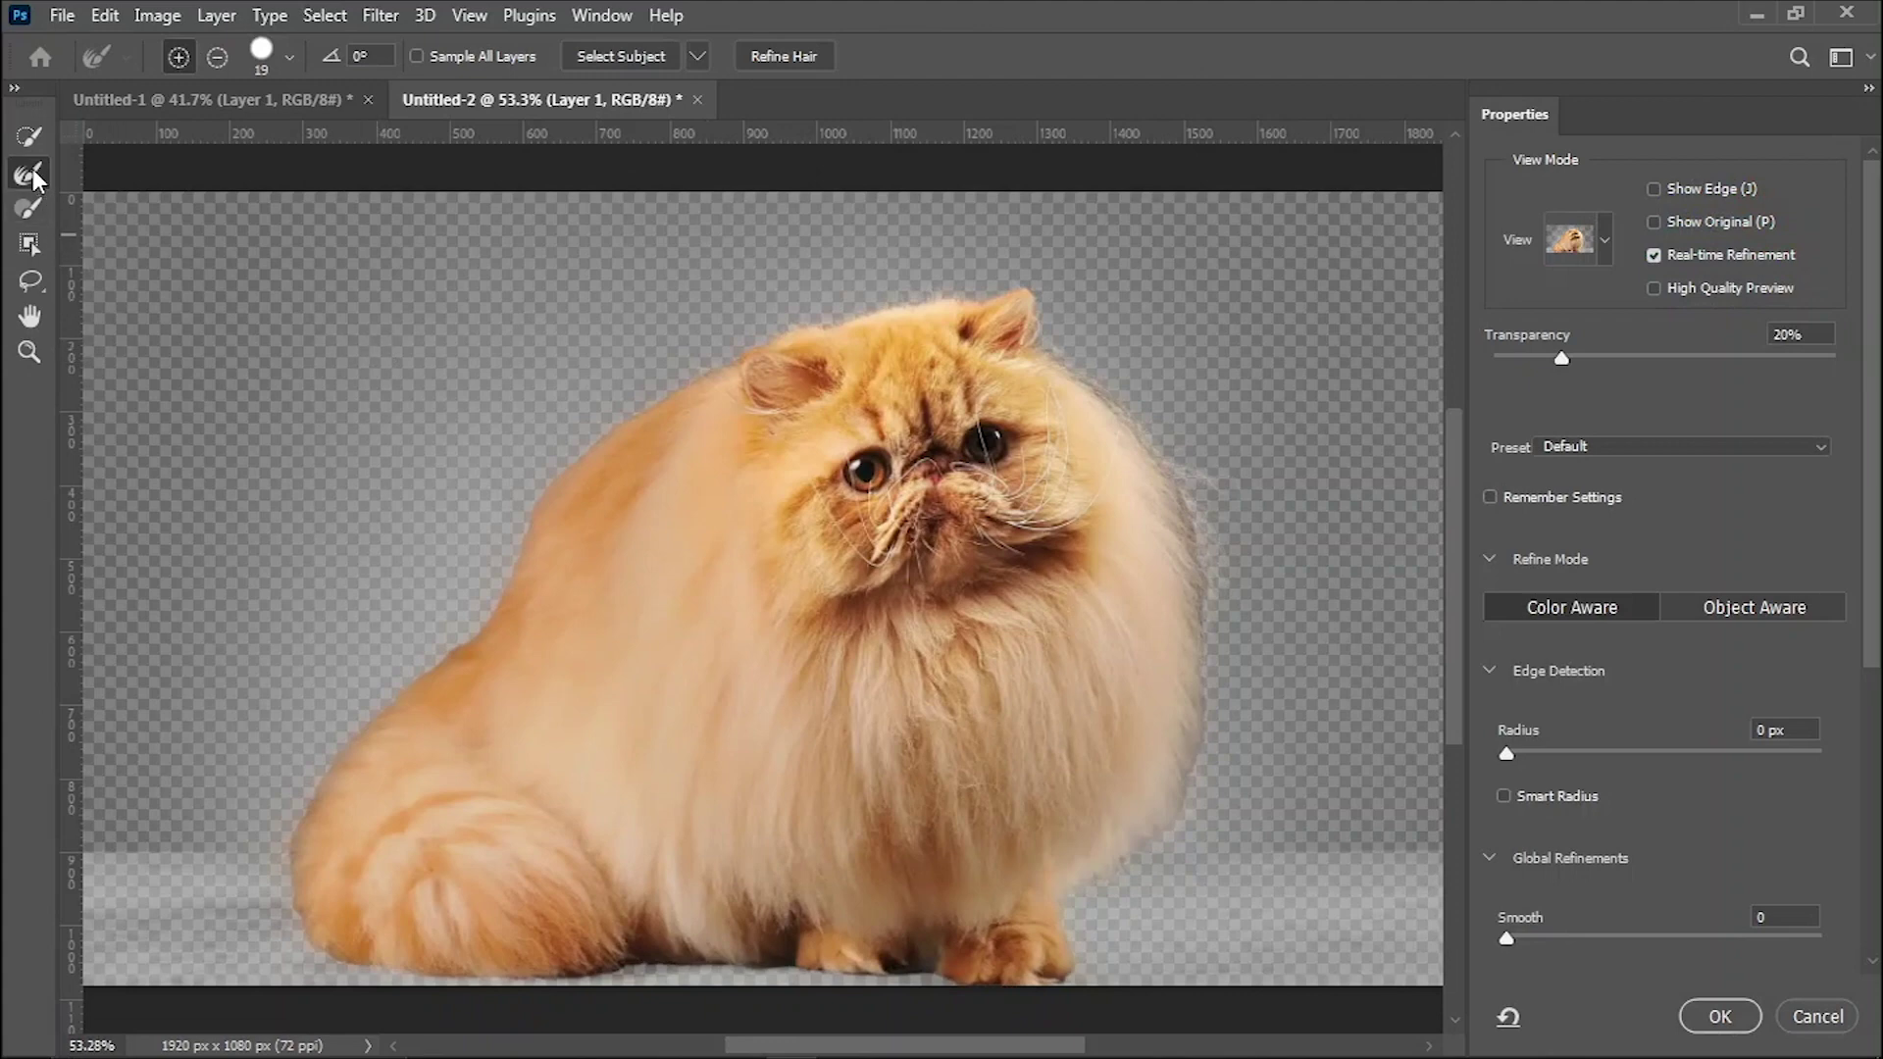
- Set the Refine Edge Brush to 19 px and zoom to 100% on the cat's head
click(29, 173)
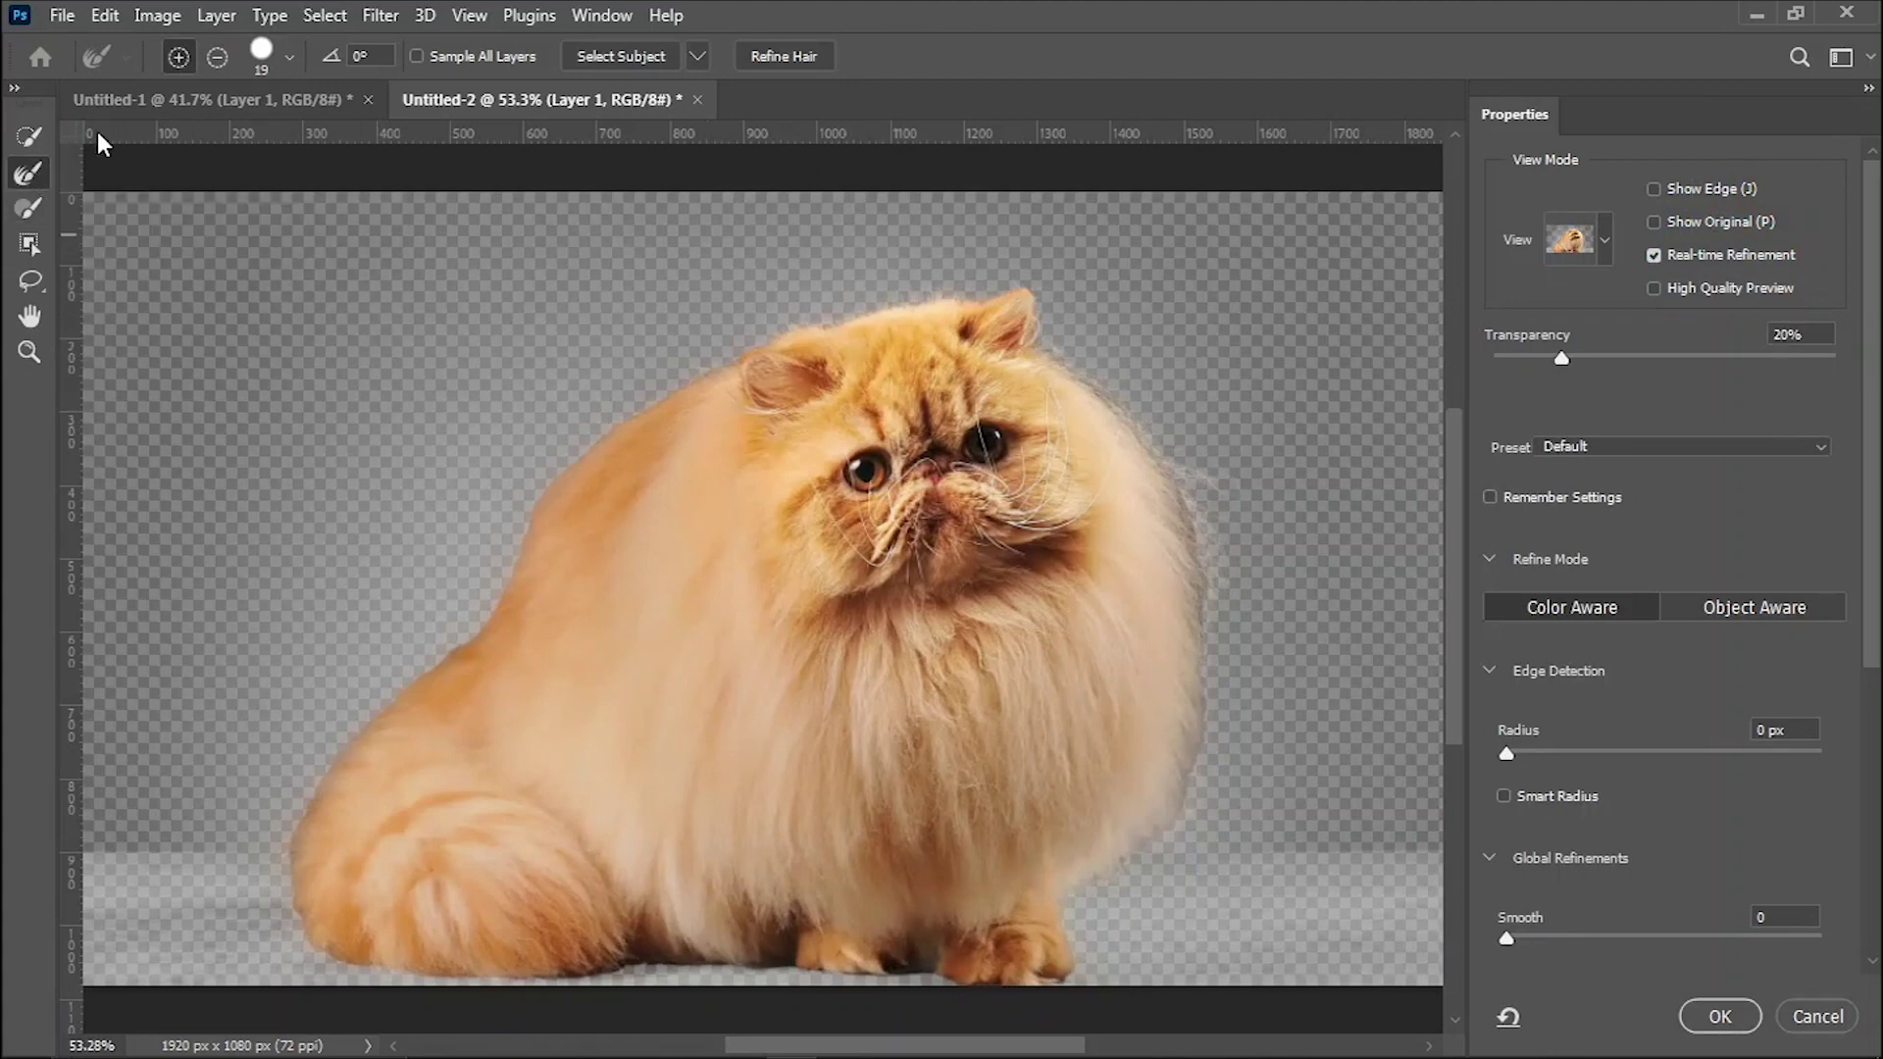
click(284, 57)
drag(160, 139, 158, 149)
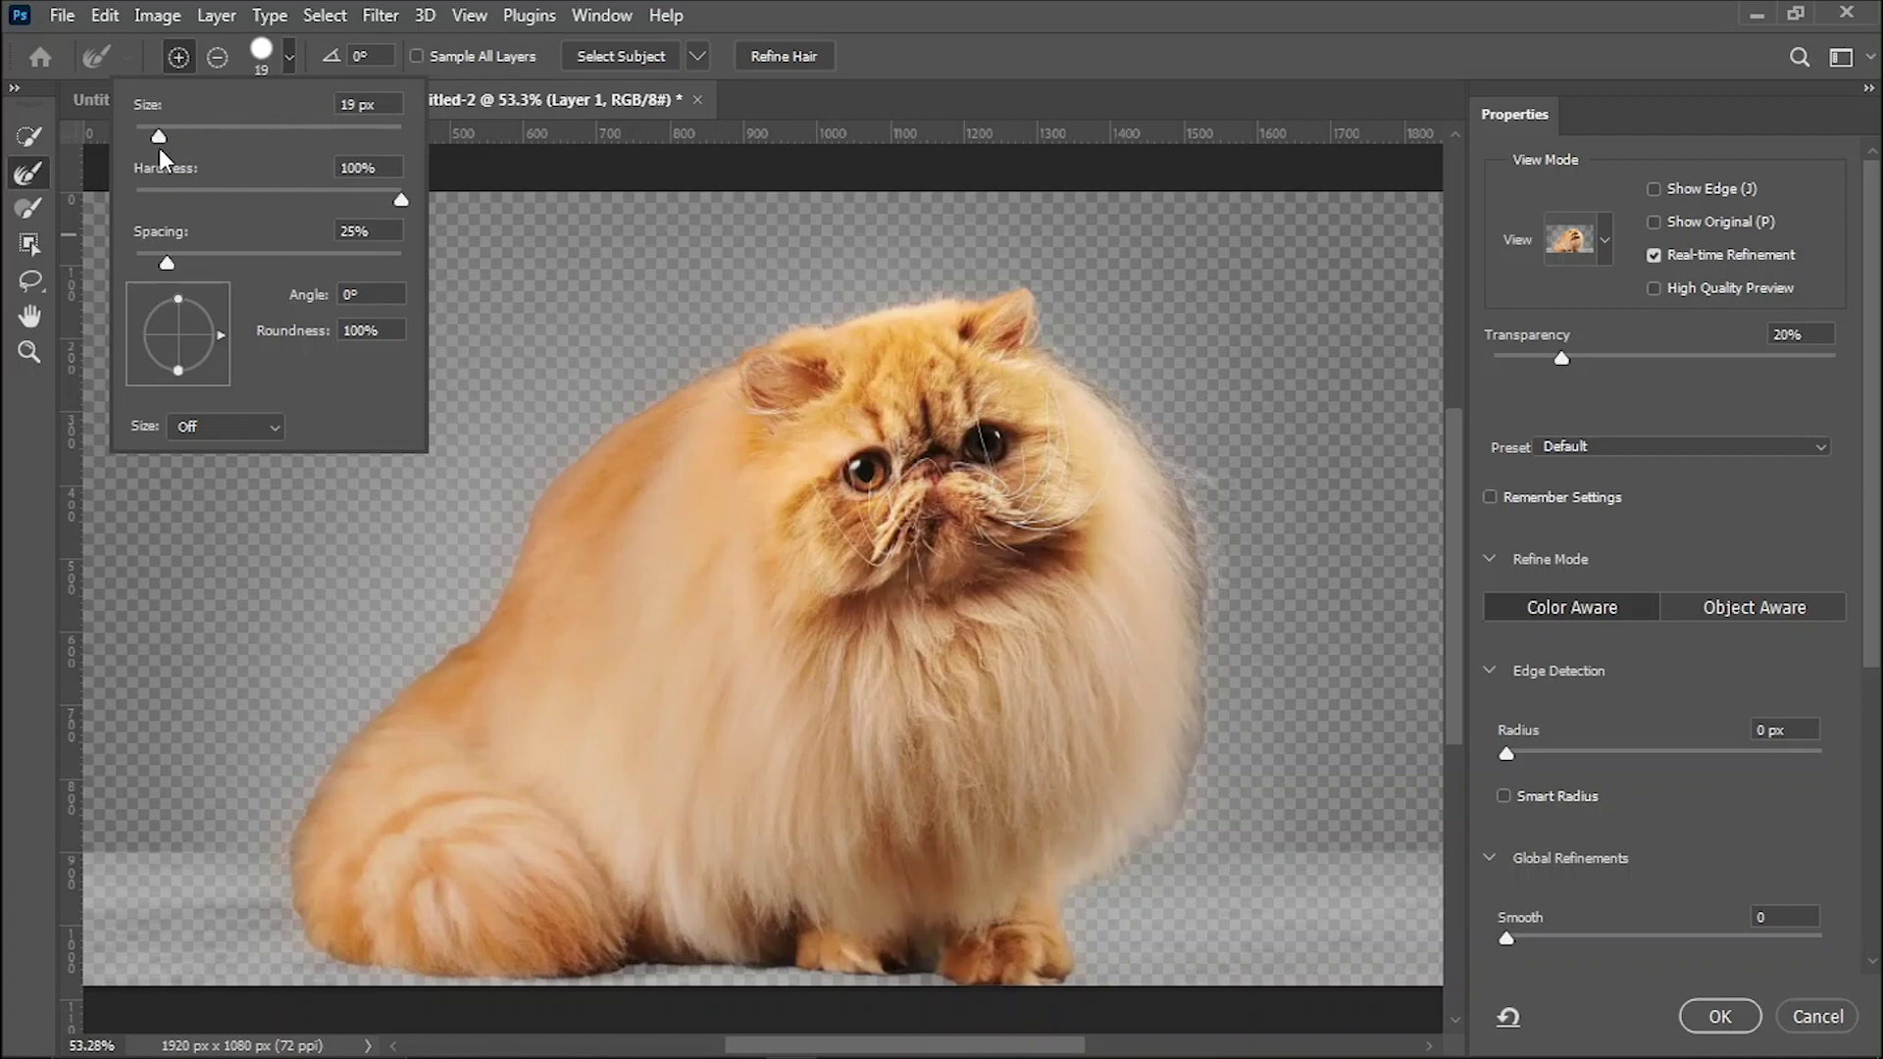
key(Return)
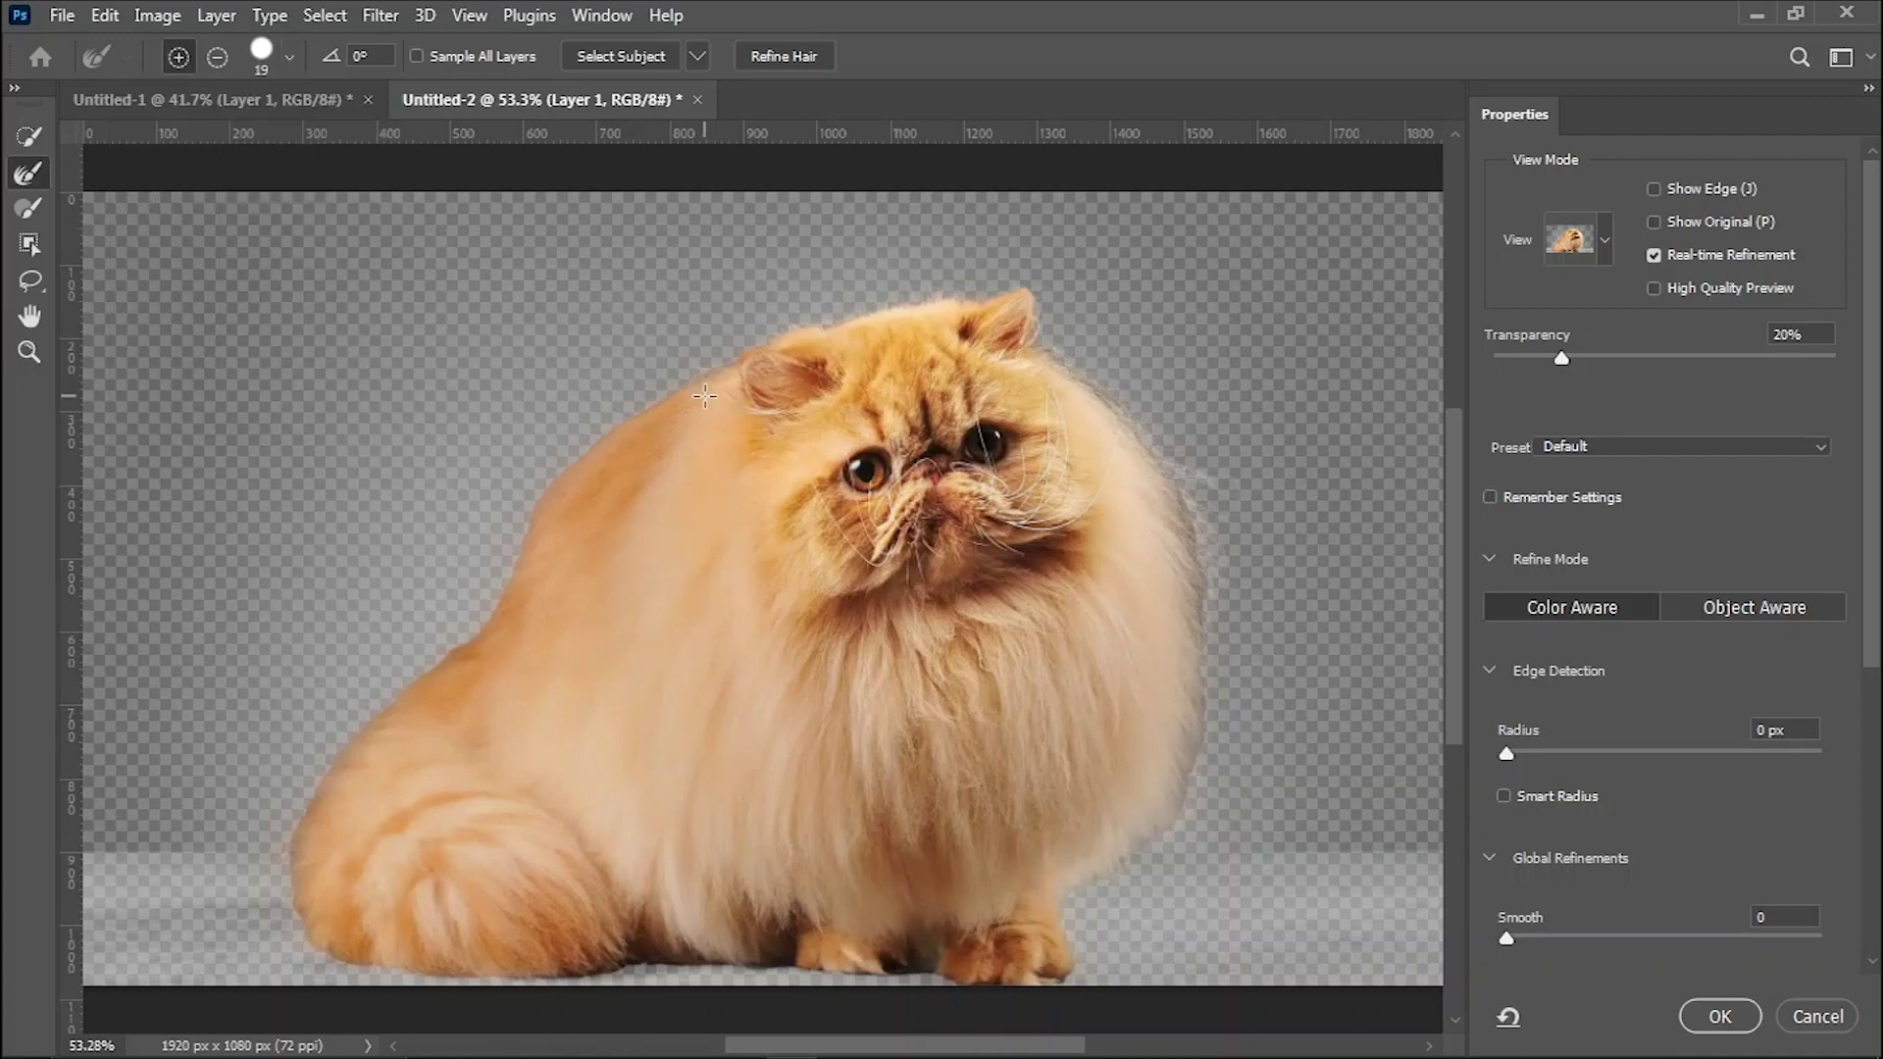
key(ctrl+plus)
key(ctrl+plus)
mouse_move(701, 284)
mouse_down()
mouse_move(684, 406)
mouse_move(710, 505)
mouse_up()
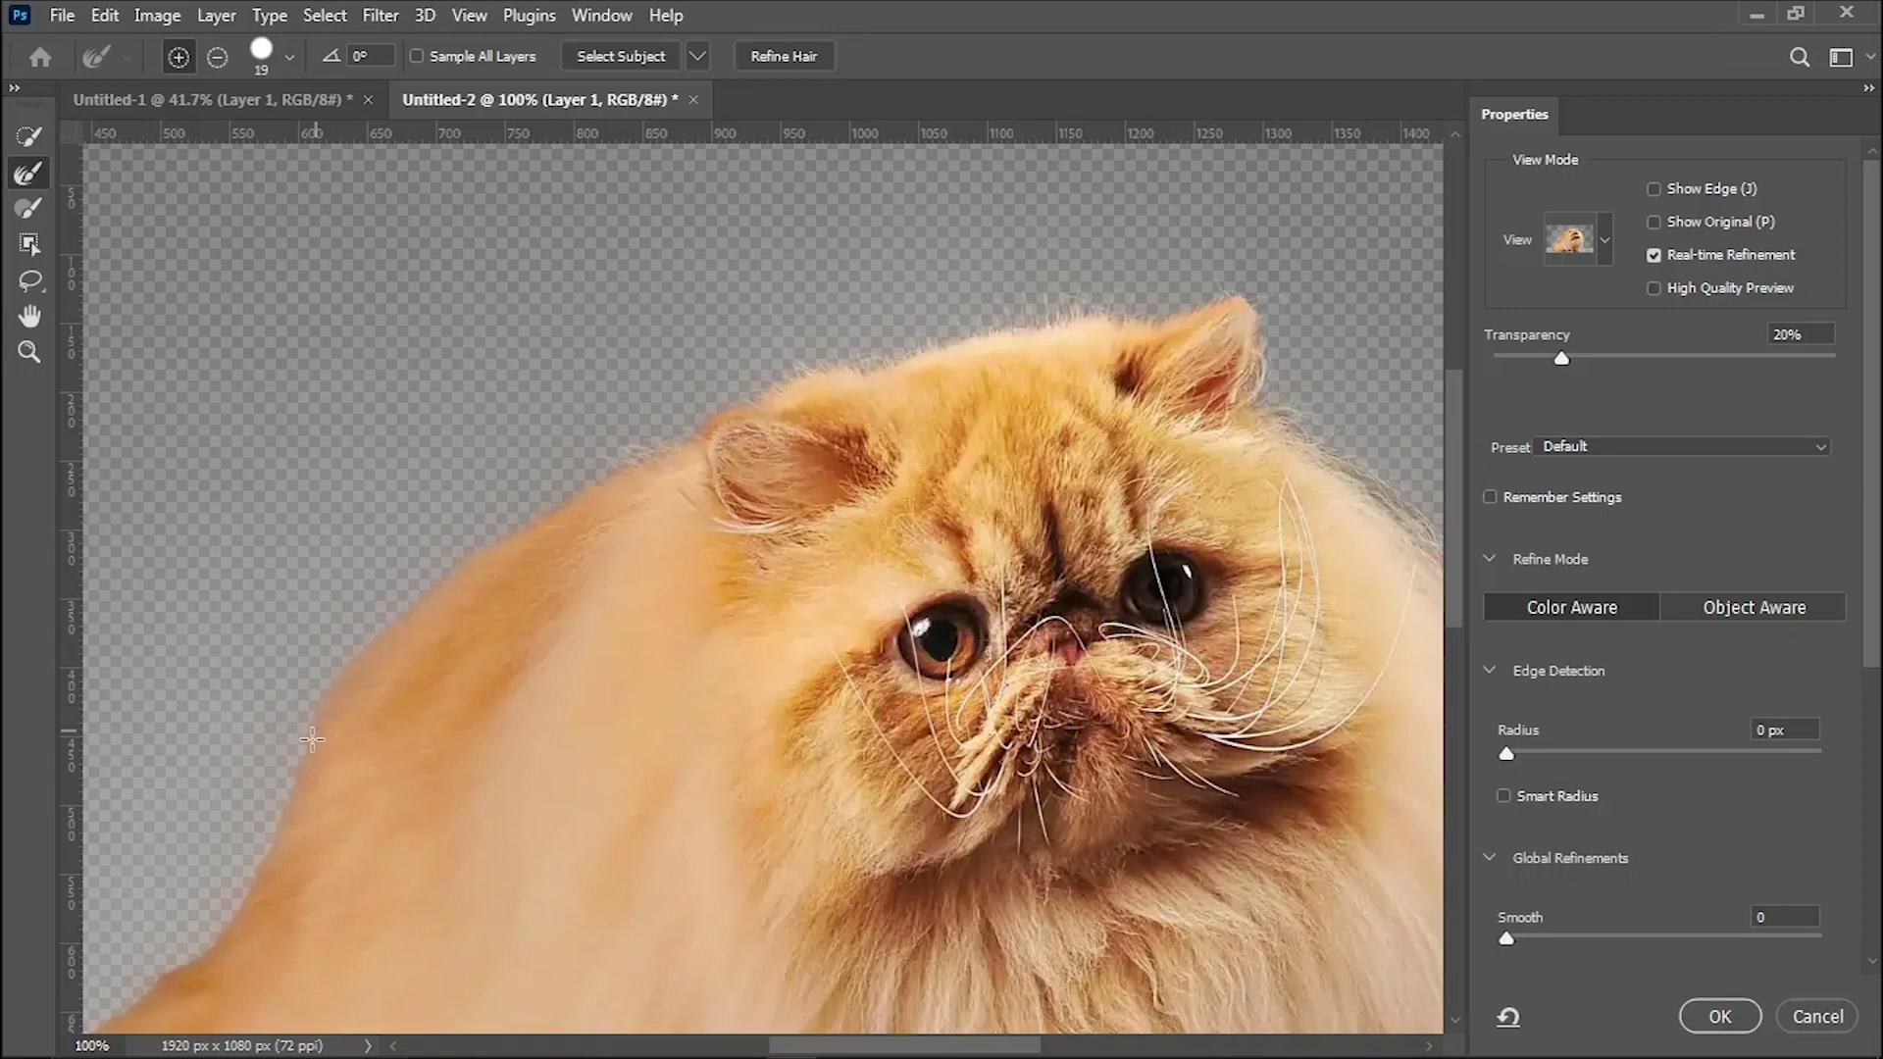
- Brush the fur edges along the cat's back and the underside of its tail
mouse_move(376, 839)
mouse_down()
mouse_move(739, 362)
mouse_move(882, 255)
mouse_up()
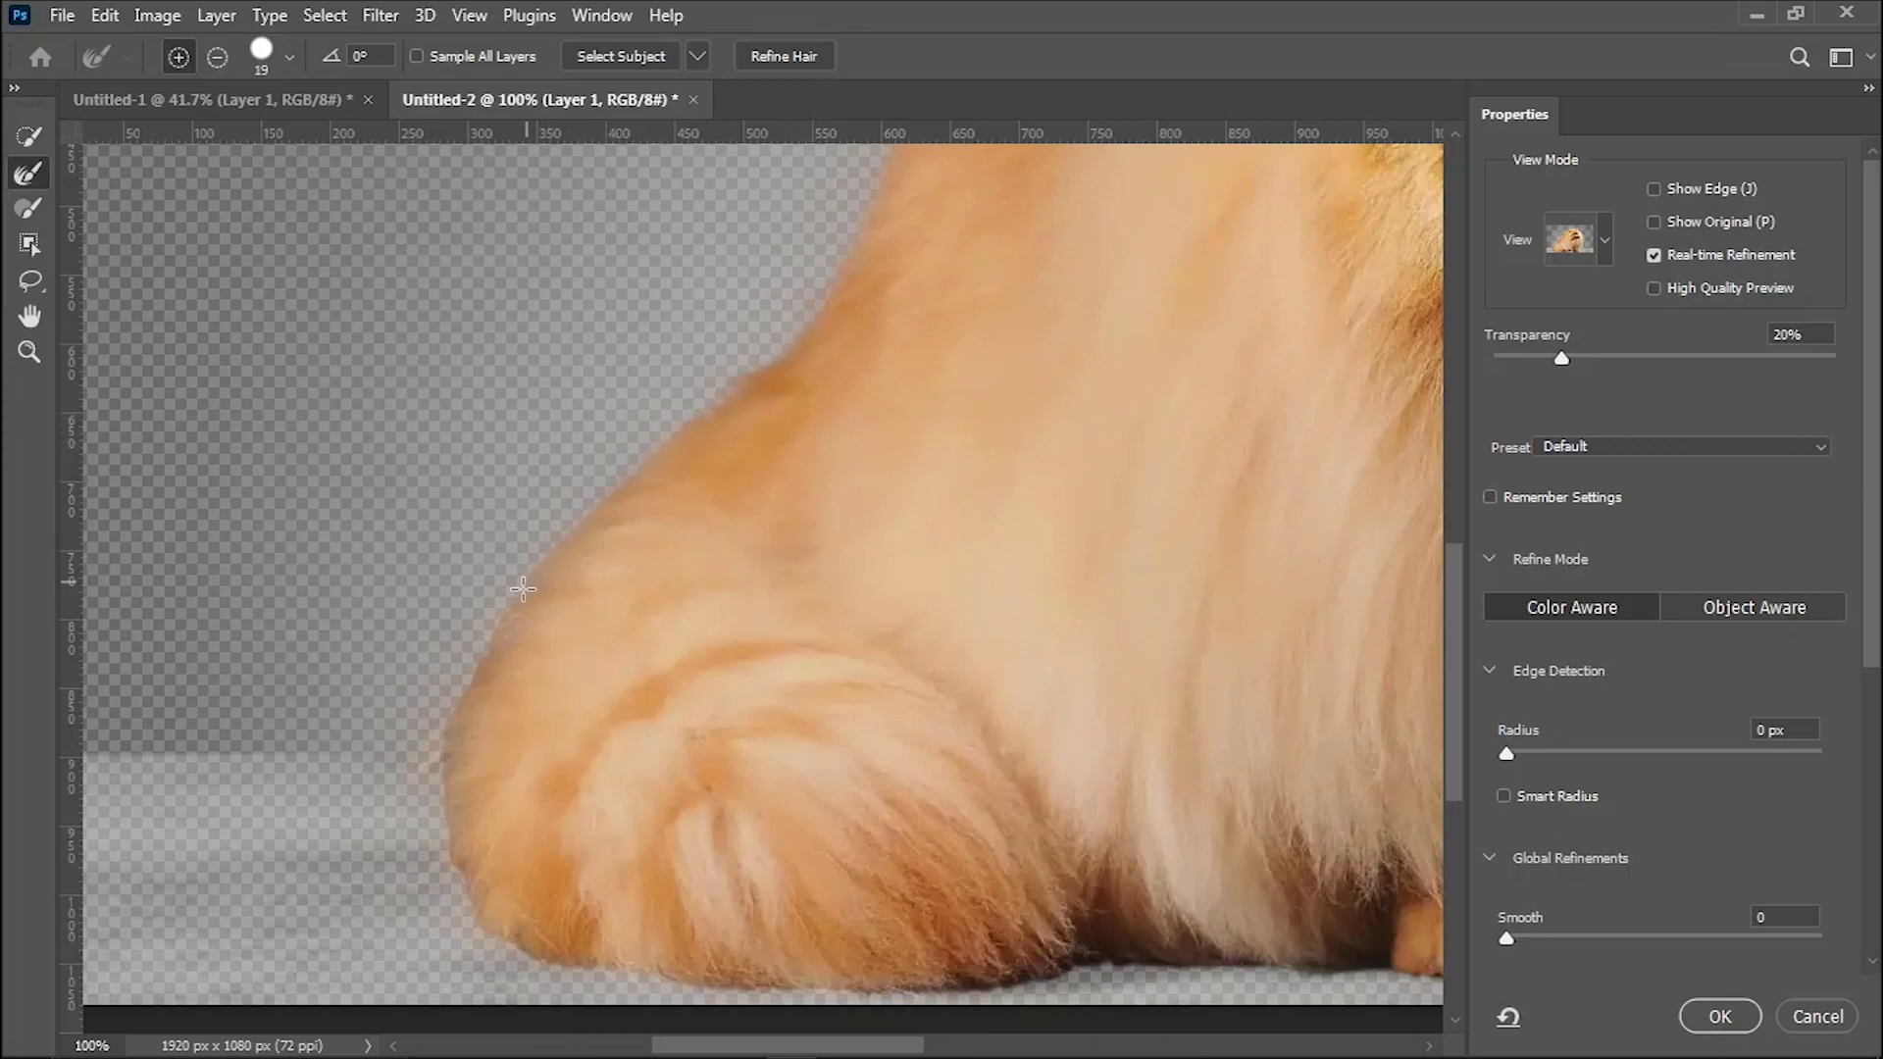
drag(454, 878, 646, 981)
mouse_move(656, 970)
mouse_down()
mouse_move(610, 748)
mouse_move(539, 628)
mouse_up()
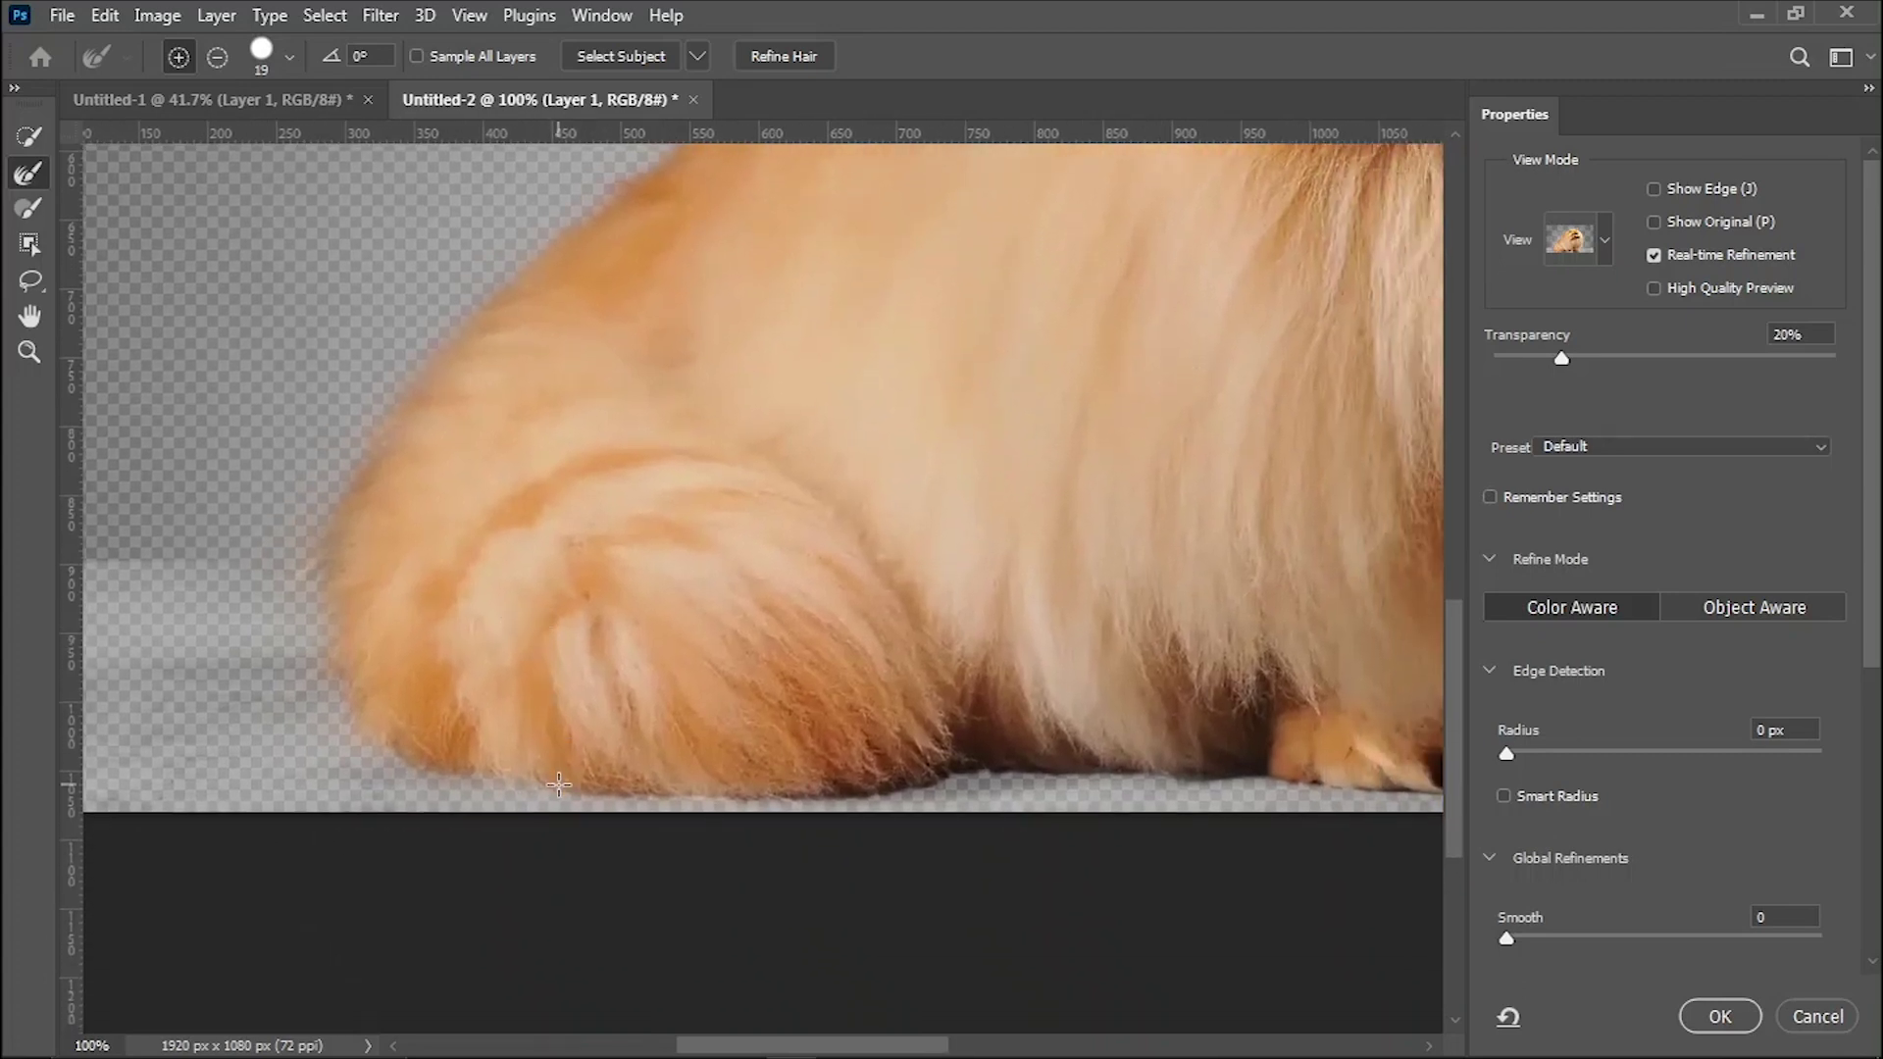
mouse_move(567, 797)
mouse_down()
mouse_move(911, 786)
mouse_move(1013, 761)
mouse_move(1186, 776)
mouse_move(954, 681)
mouse_move(829, 683)
mouse_move(969, 699)
mouse_move(1126, 684)
mouse_move(1219, 718)
mouse_move(748, 673)
mouse_move(977, 687)
mouse_move(985, 629)
mouse_up()
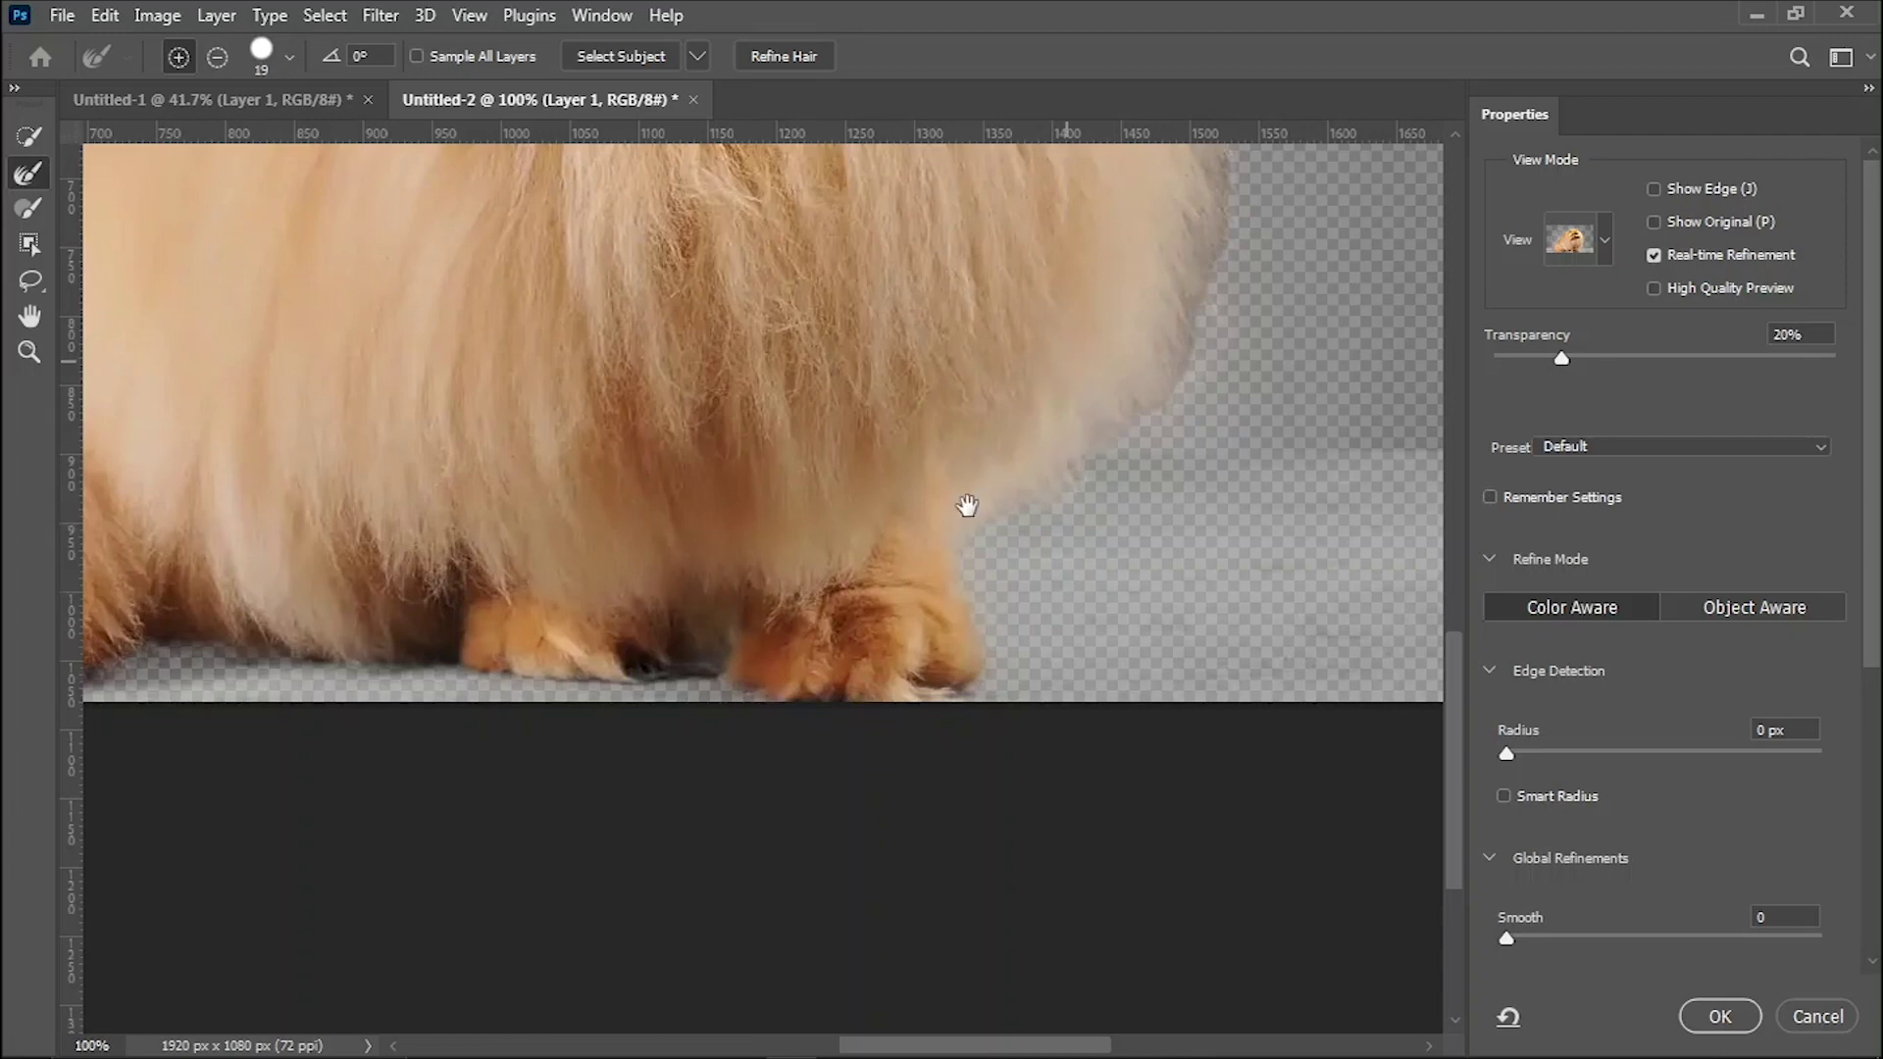
- Brush the wispy fur along the chest, right side, head and ear outline
drag(981, 481, 873, 643)
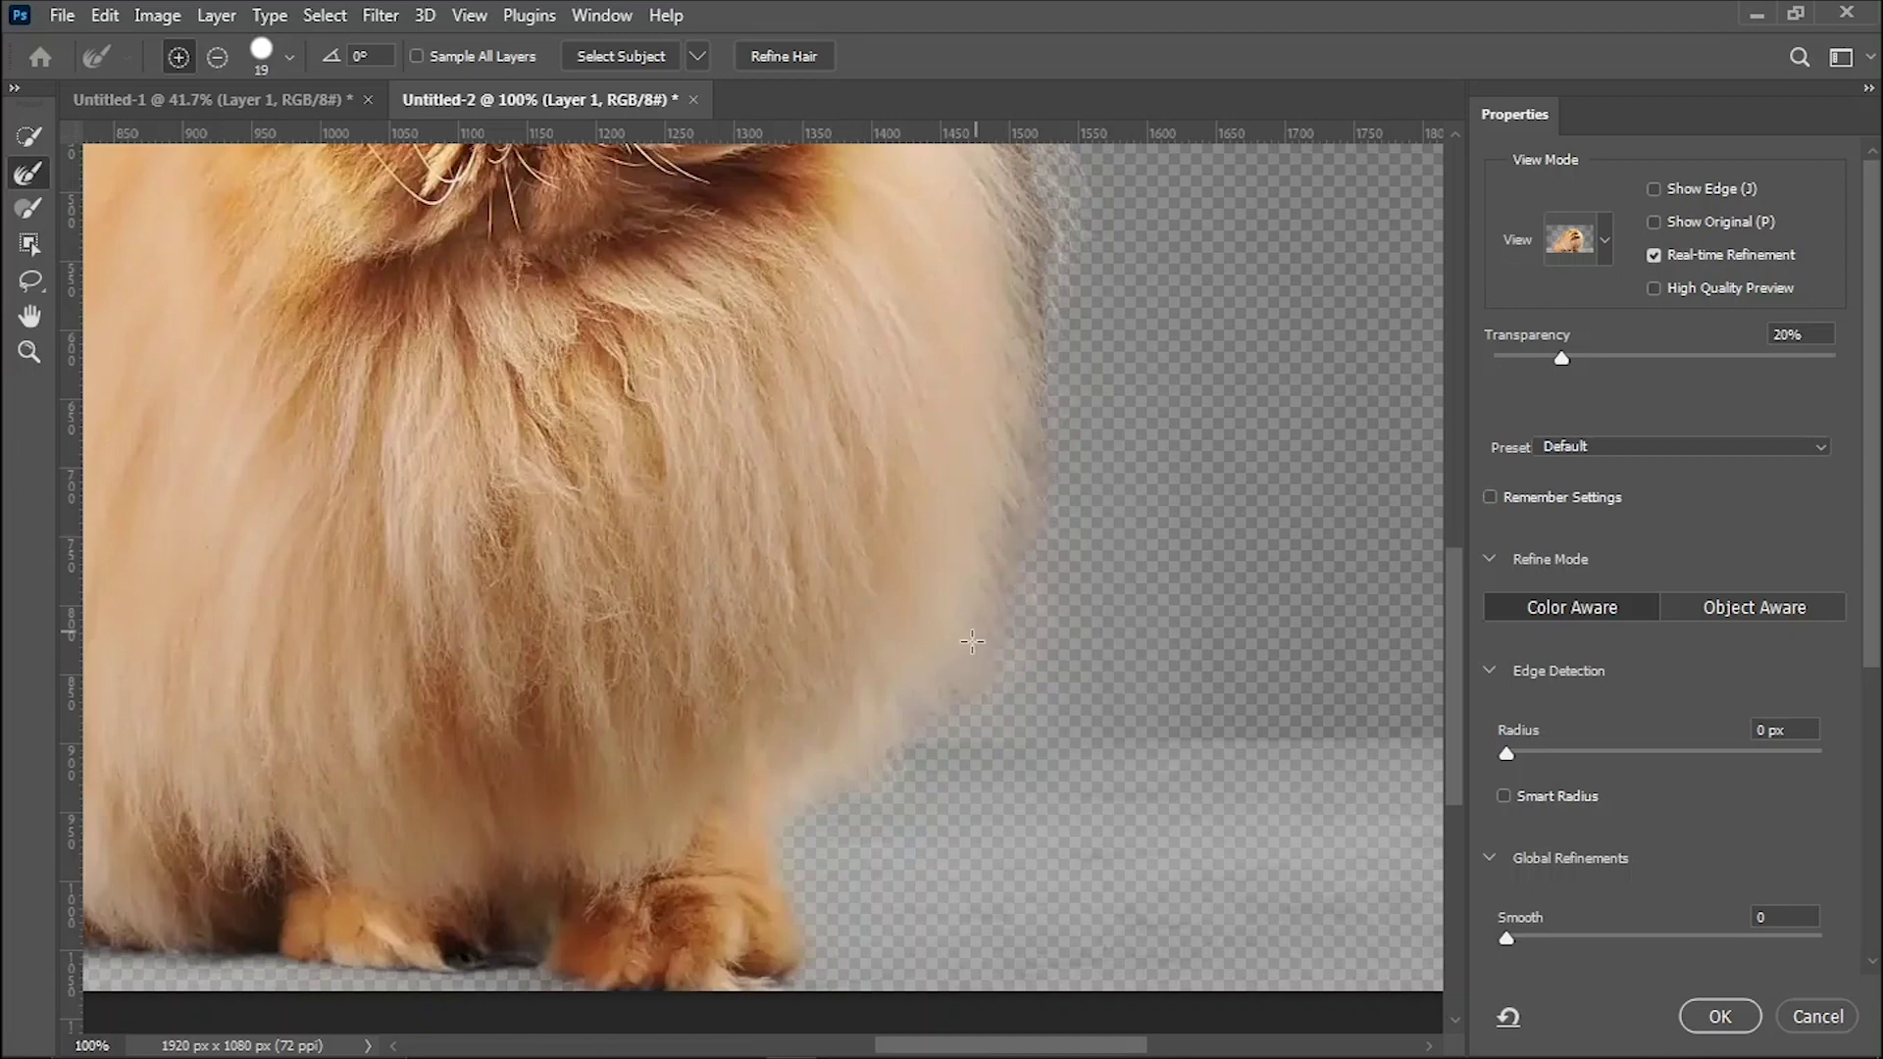
mouse_move(975, 488)
mouse_down()
mouse_move(936, 745)
mouse_move(992, 556)
mouse_up()
mouse_move(973, 465)
mouse_down()
mouse_move(984, 637)
mouse_move(958, 509)
mouse_move(950, 556)
mouse_up()
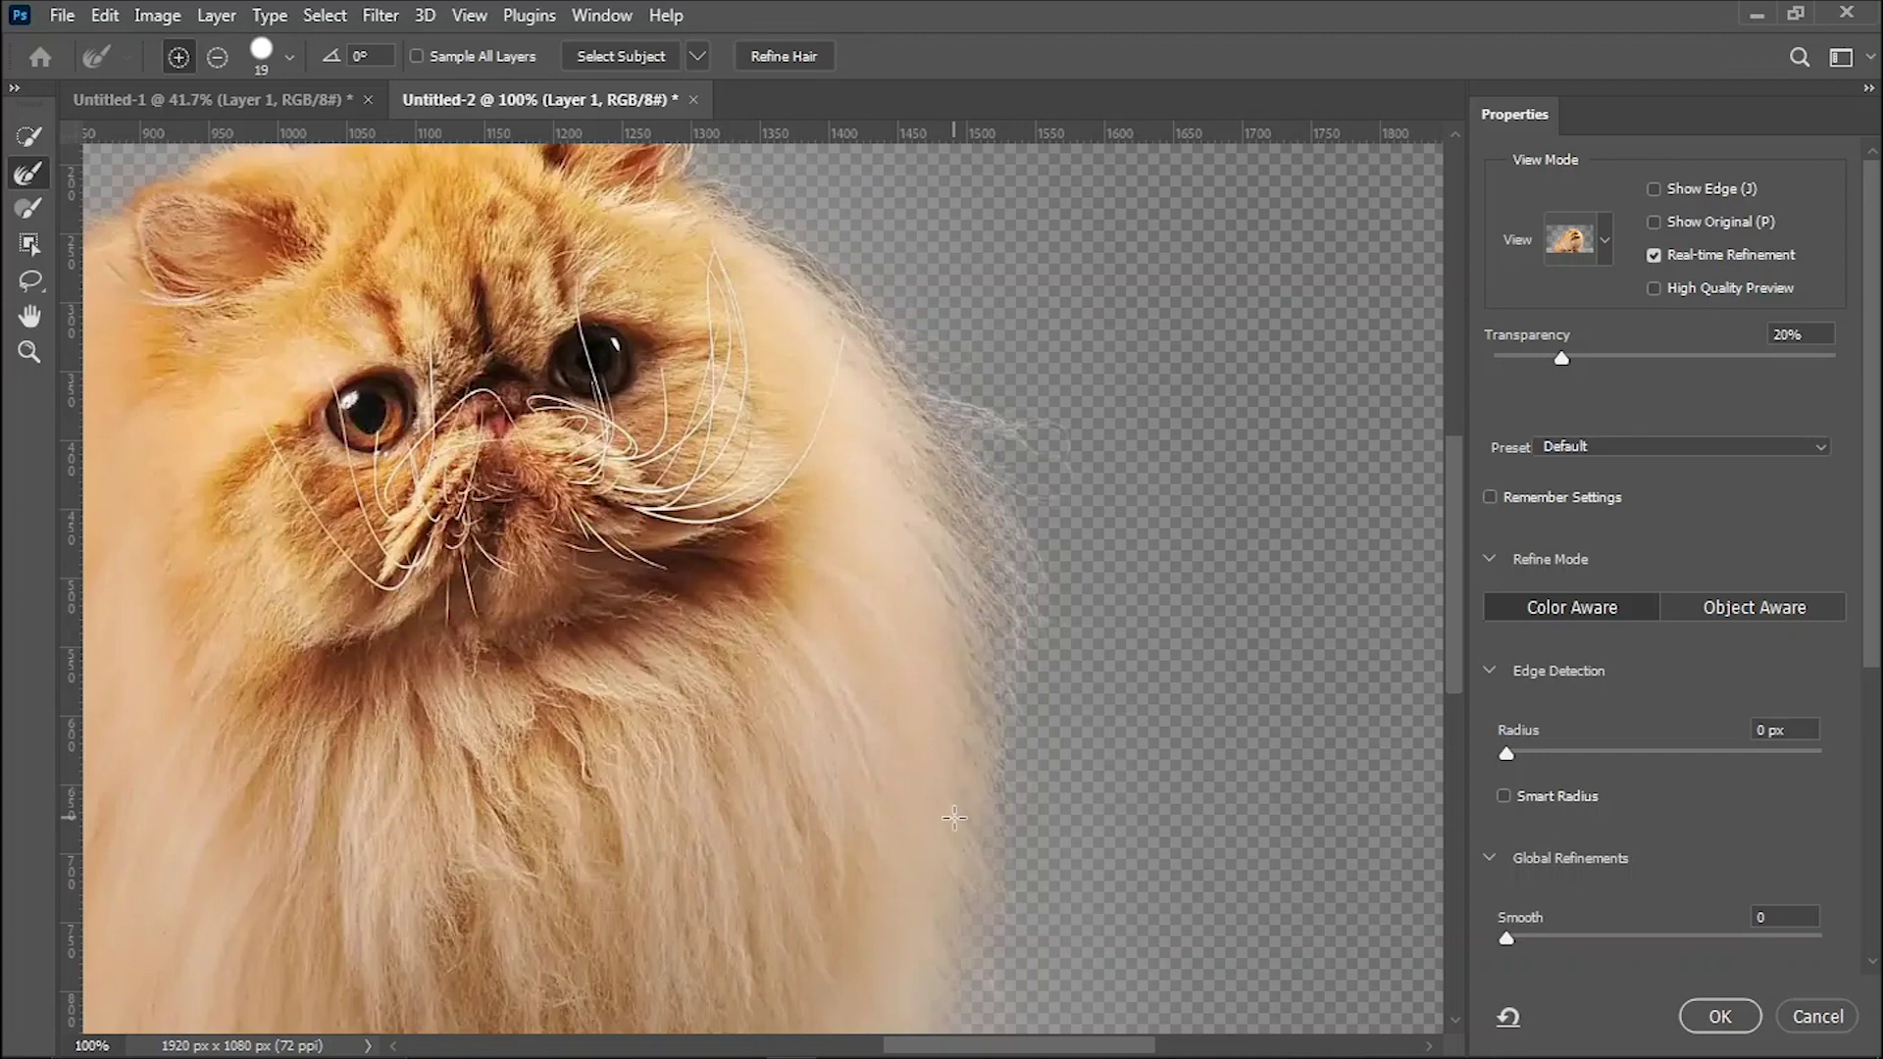
drag(912, 432, 974, 664)
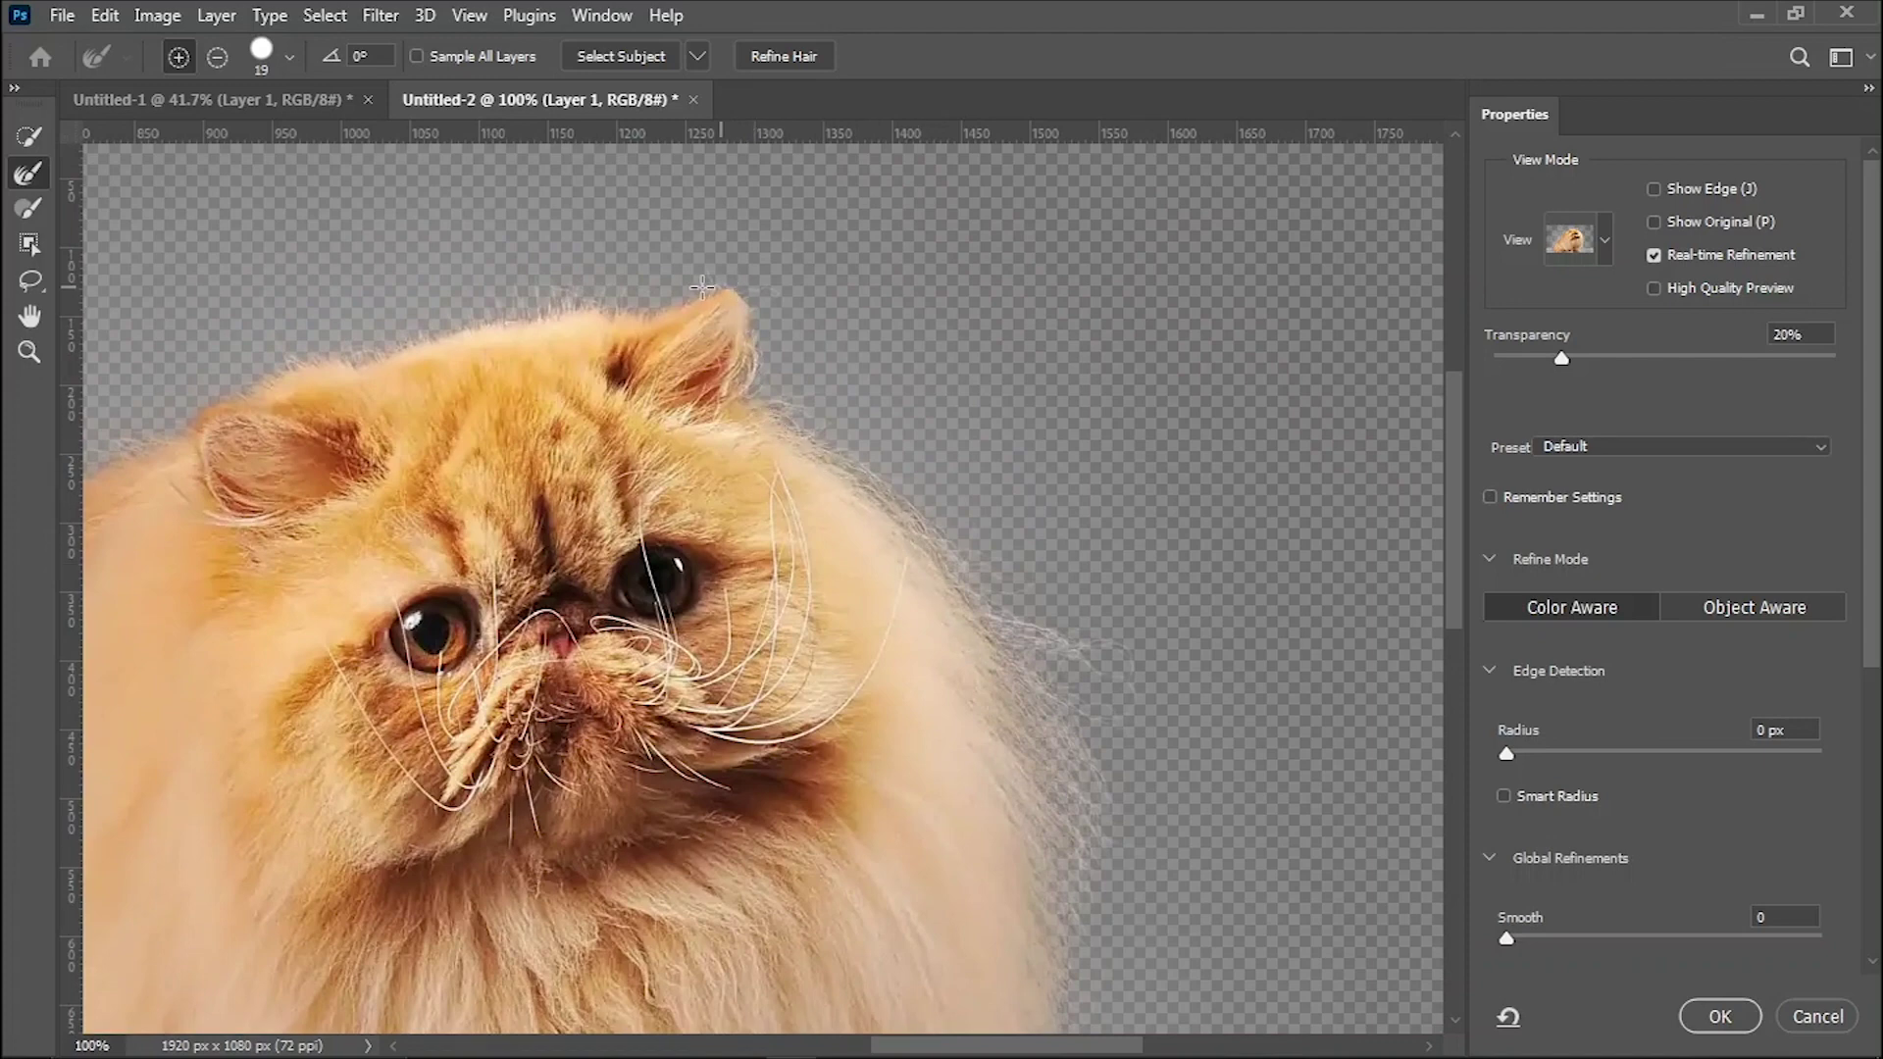
drag(627, 371, 1098, 498)
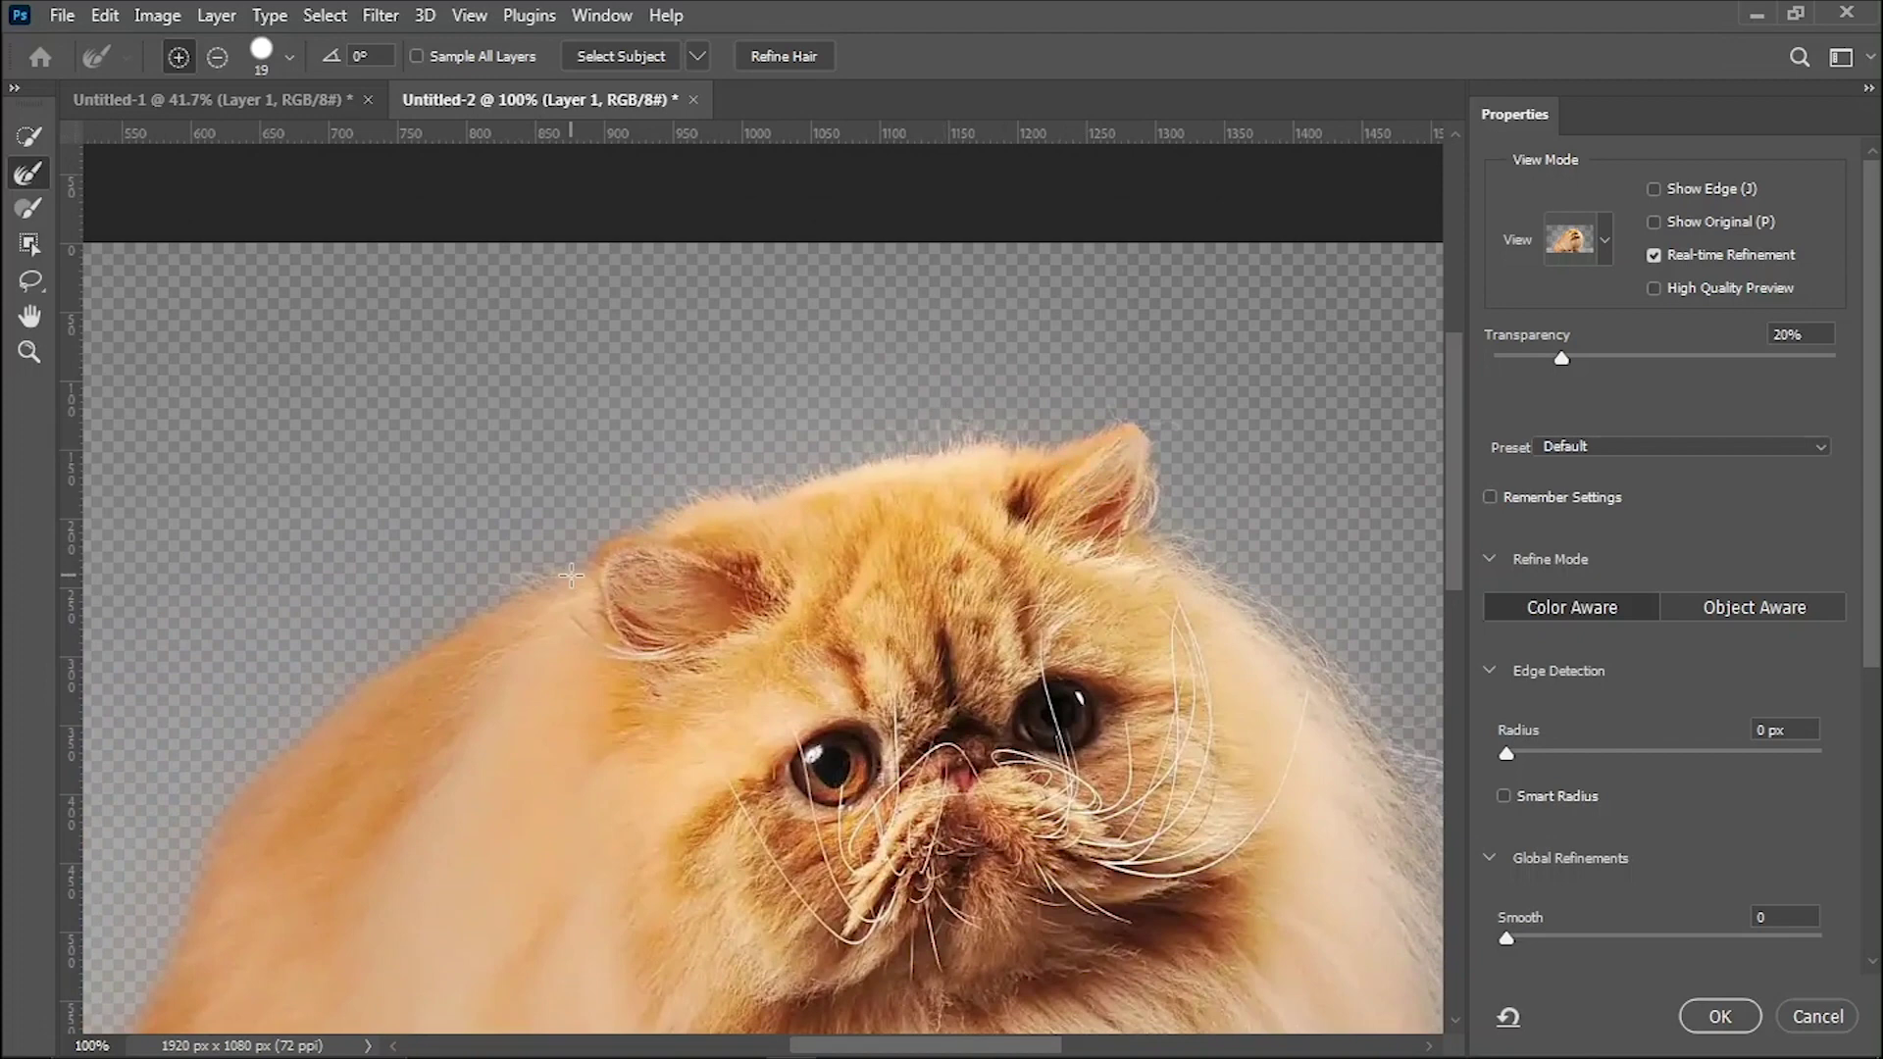
scroll(842, 429, down, 3)
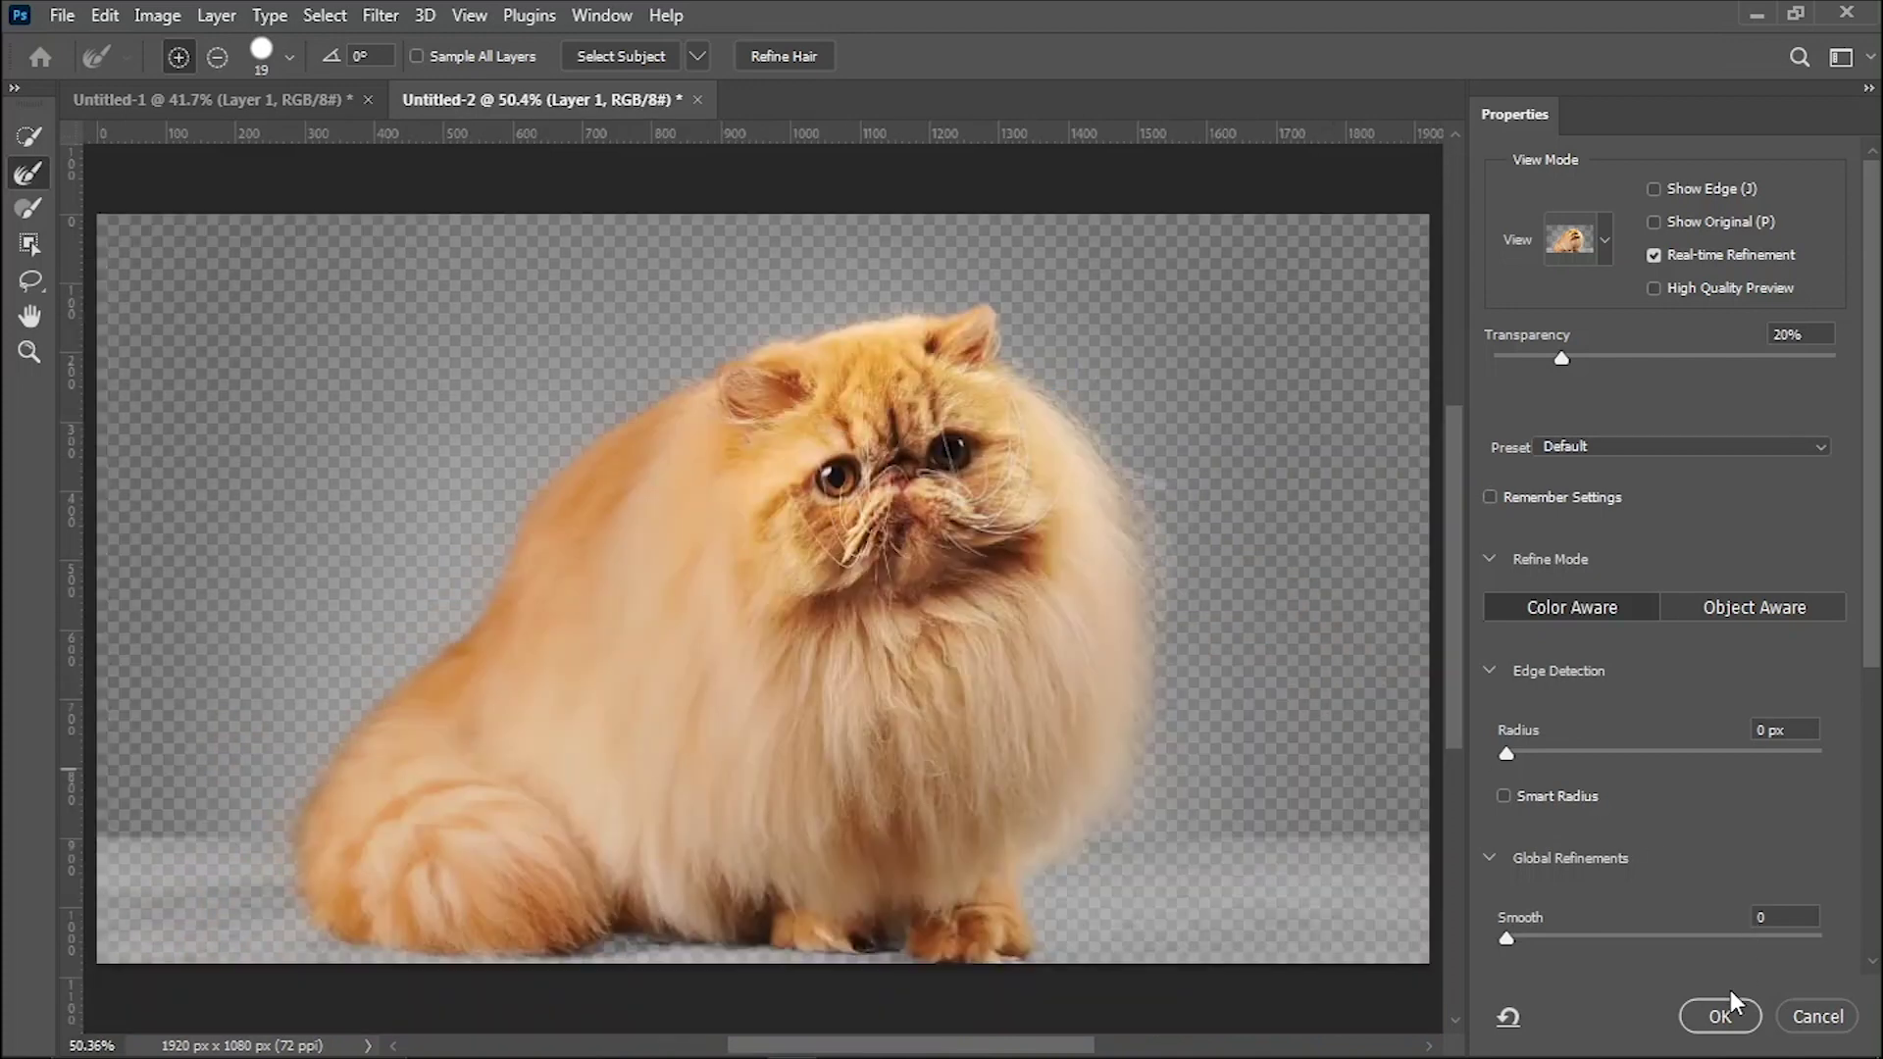
click(1732, 1028)
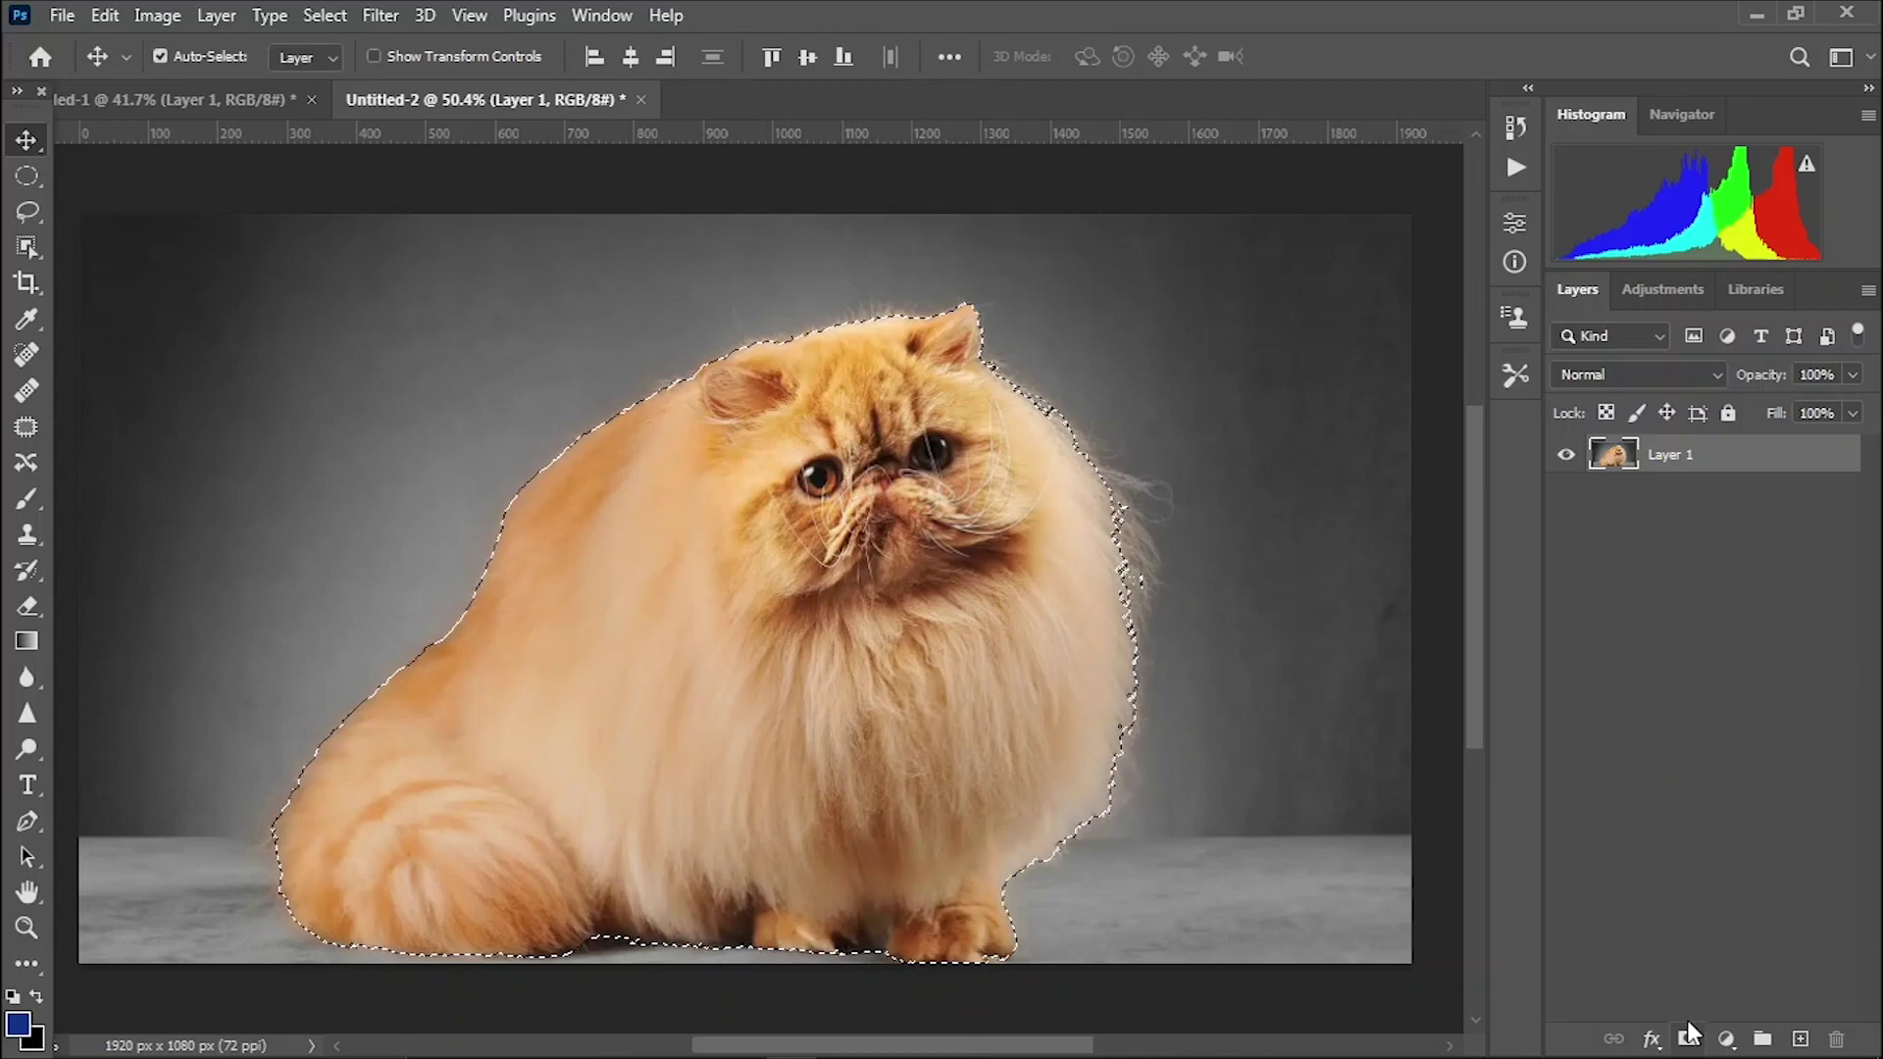
click(1687, 1039)
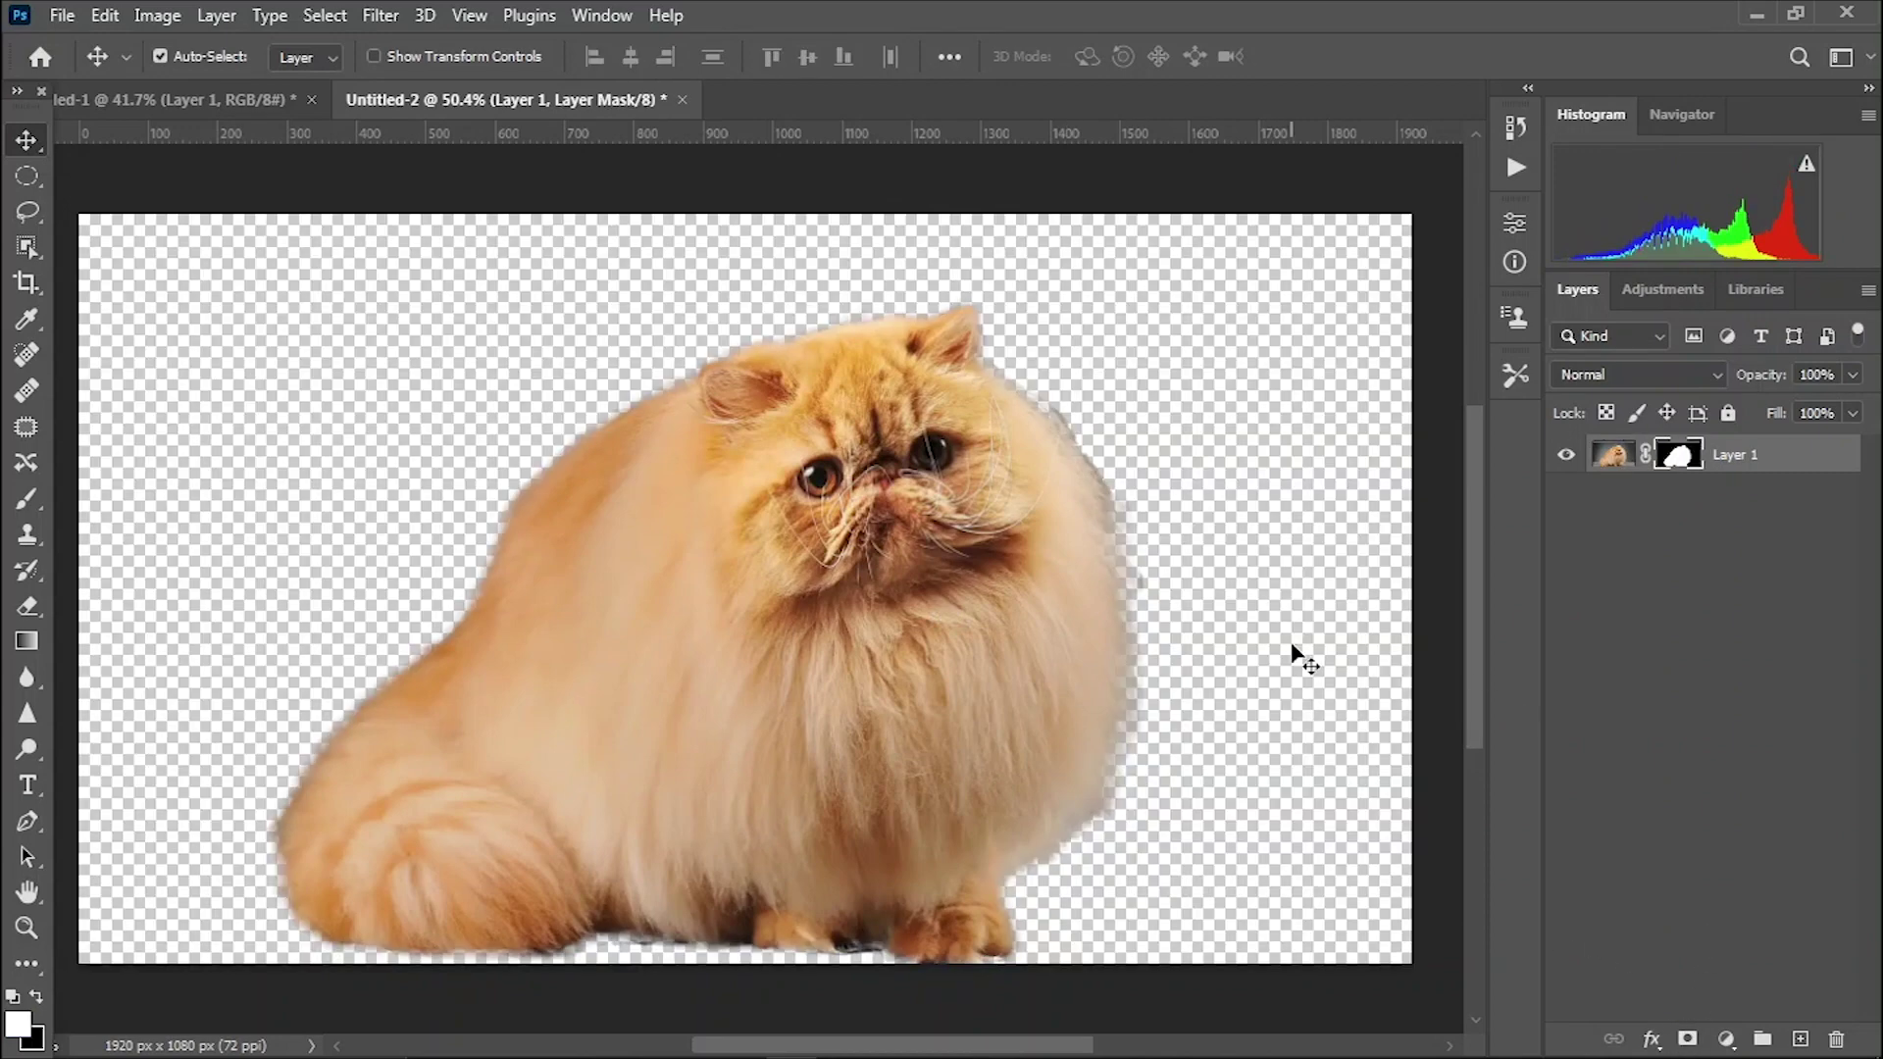
click(1647, 600)
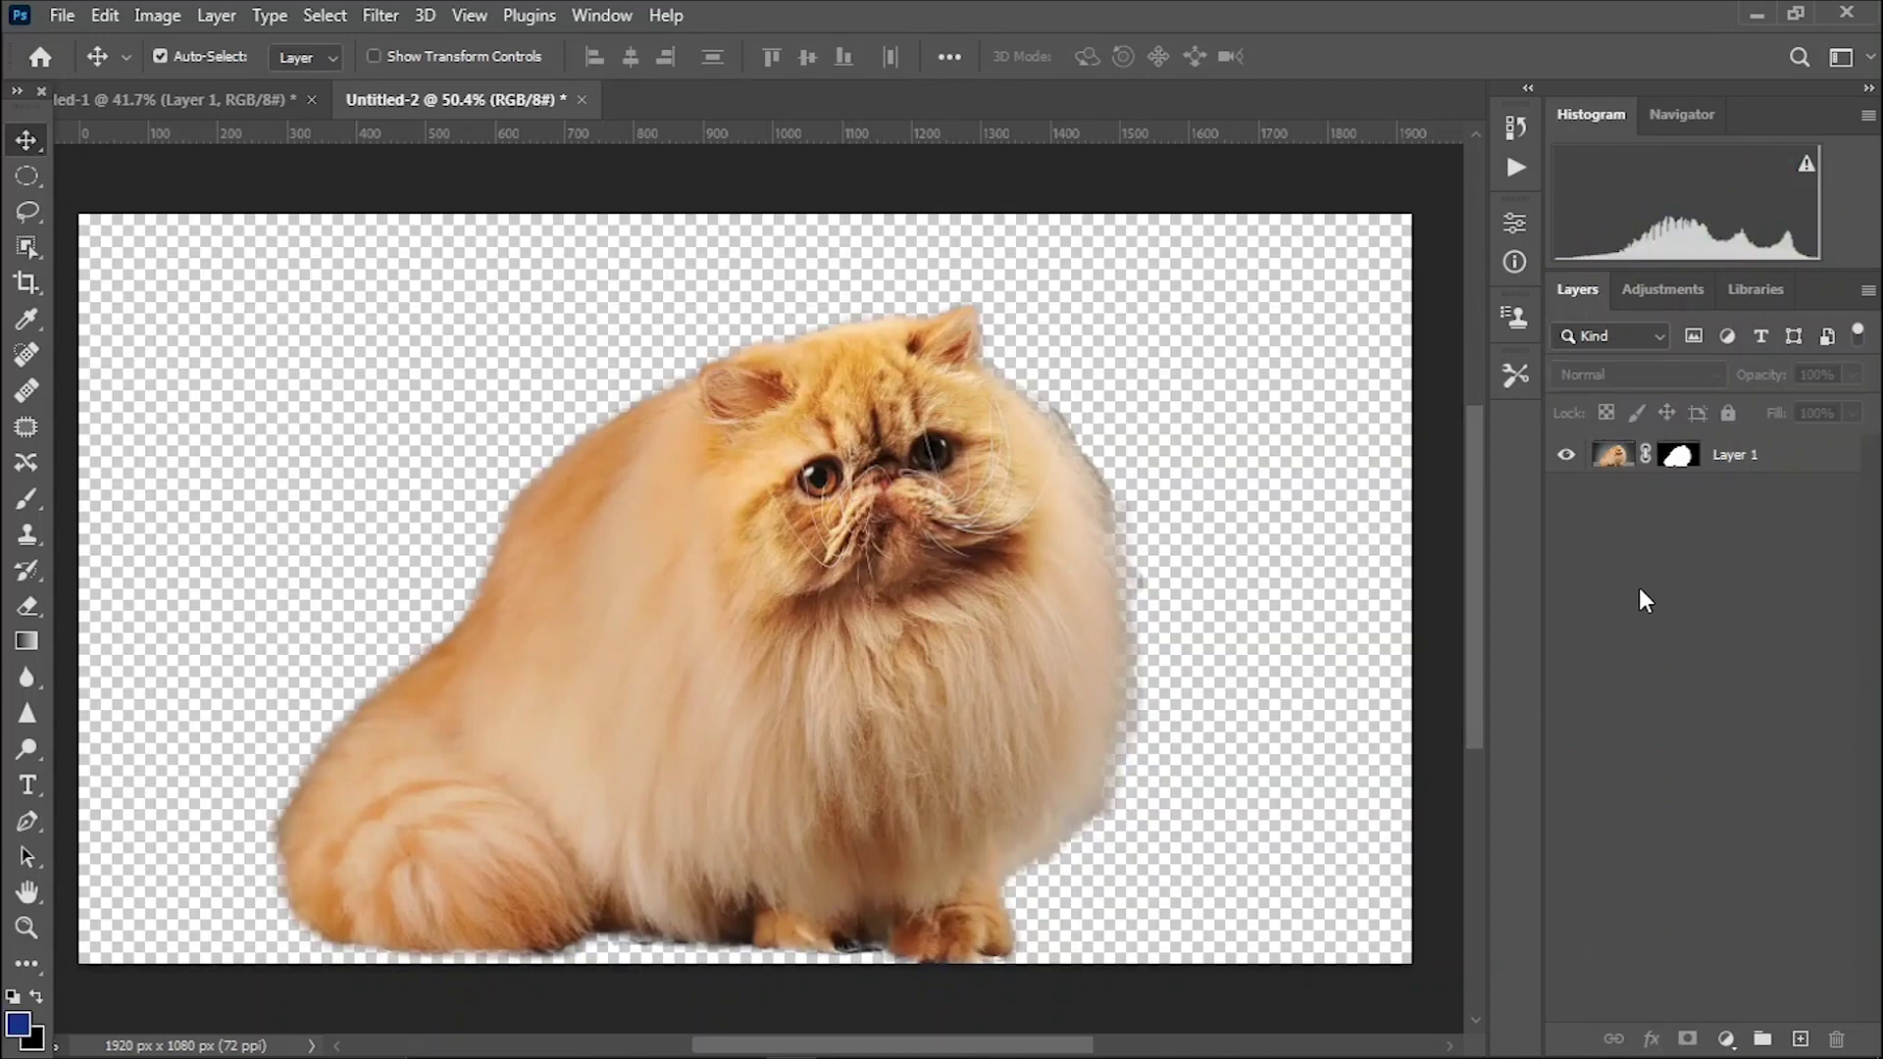
click(1799, 1038)
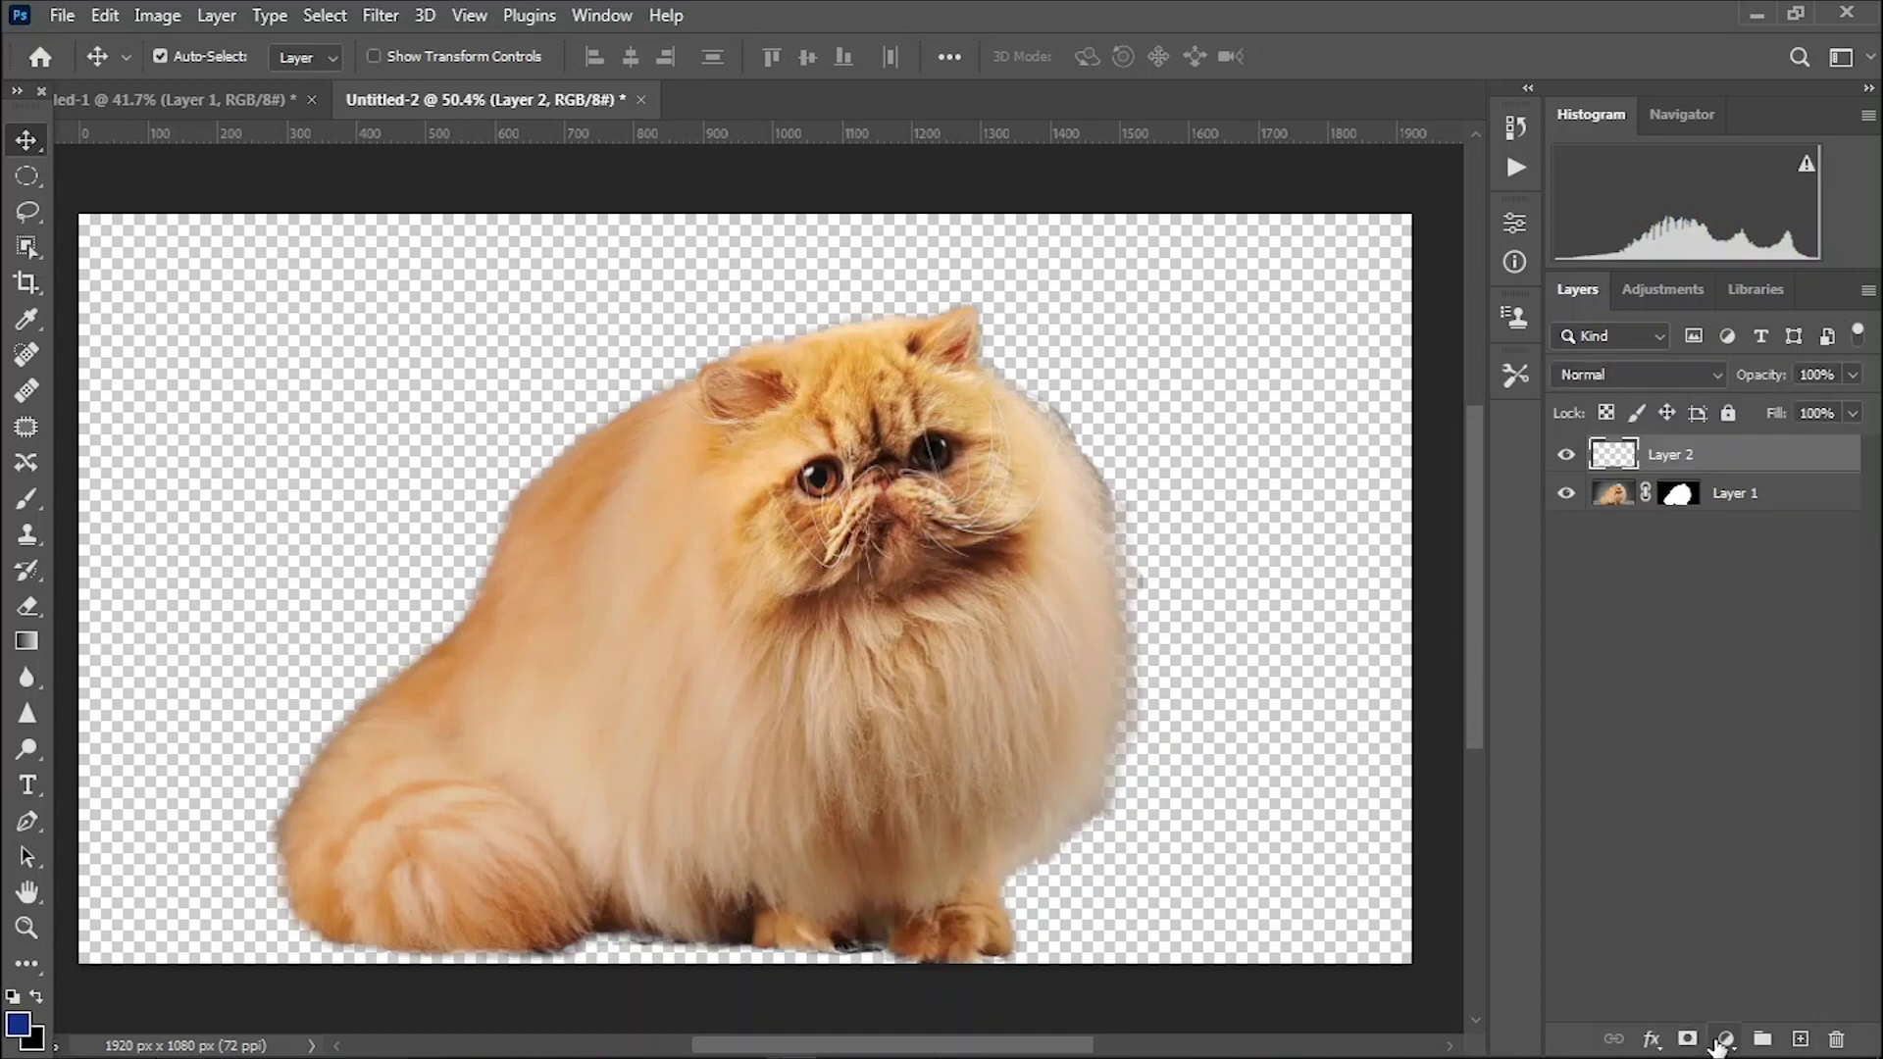
- Add a bright red Solid Color fill layer (#d70000) and move it below Layer 1
click(1725, 1038)
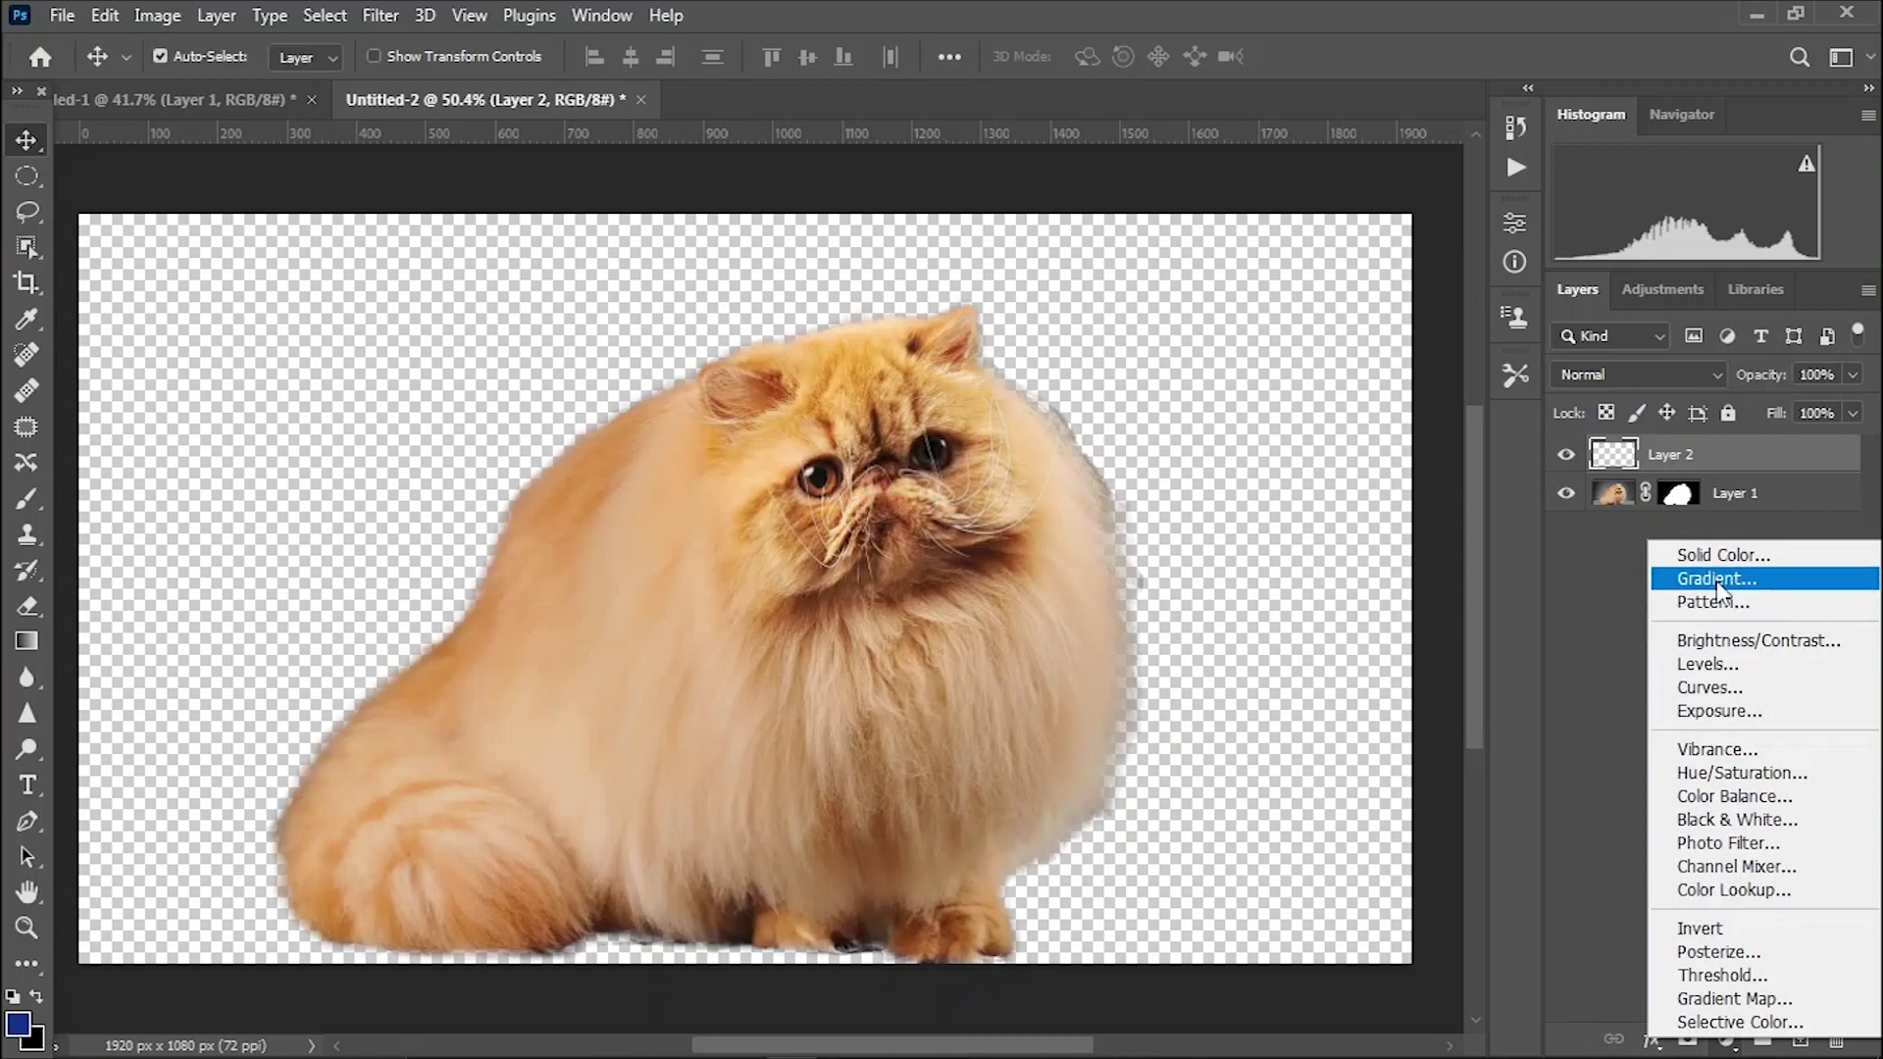
click(1716, 555)
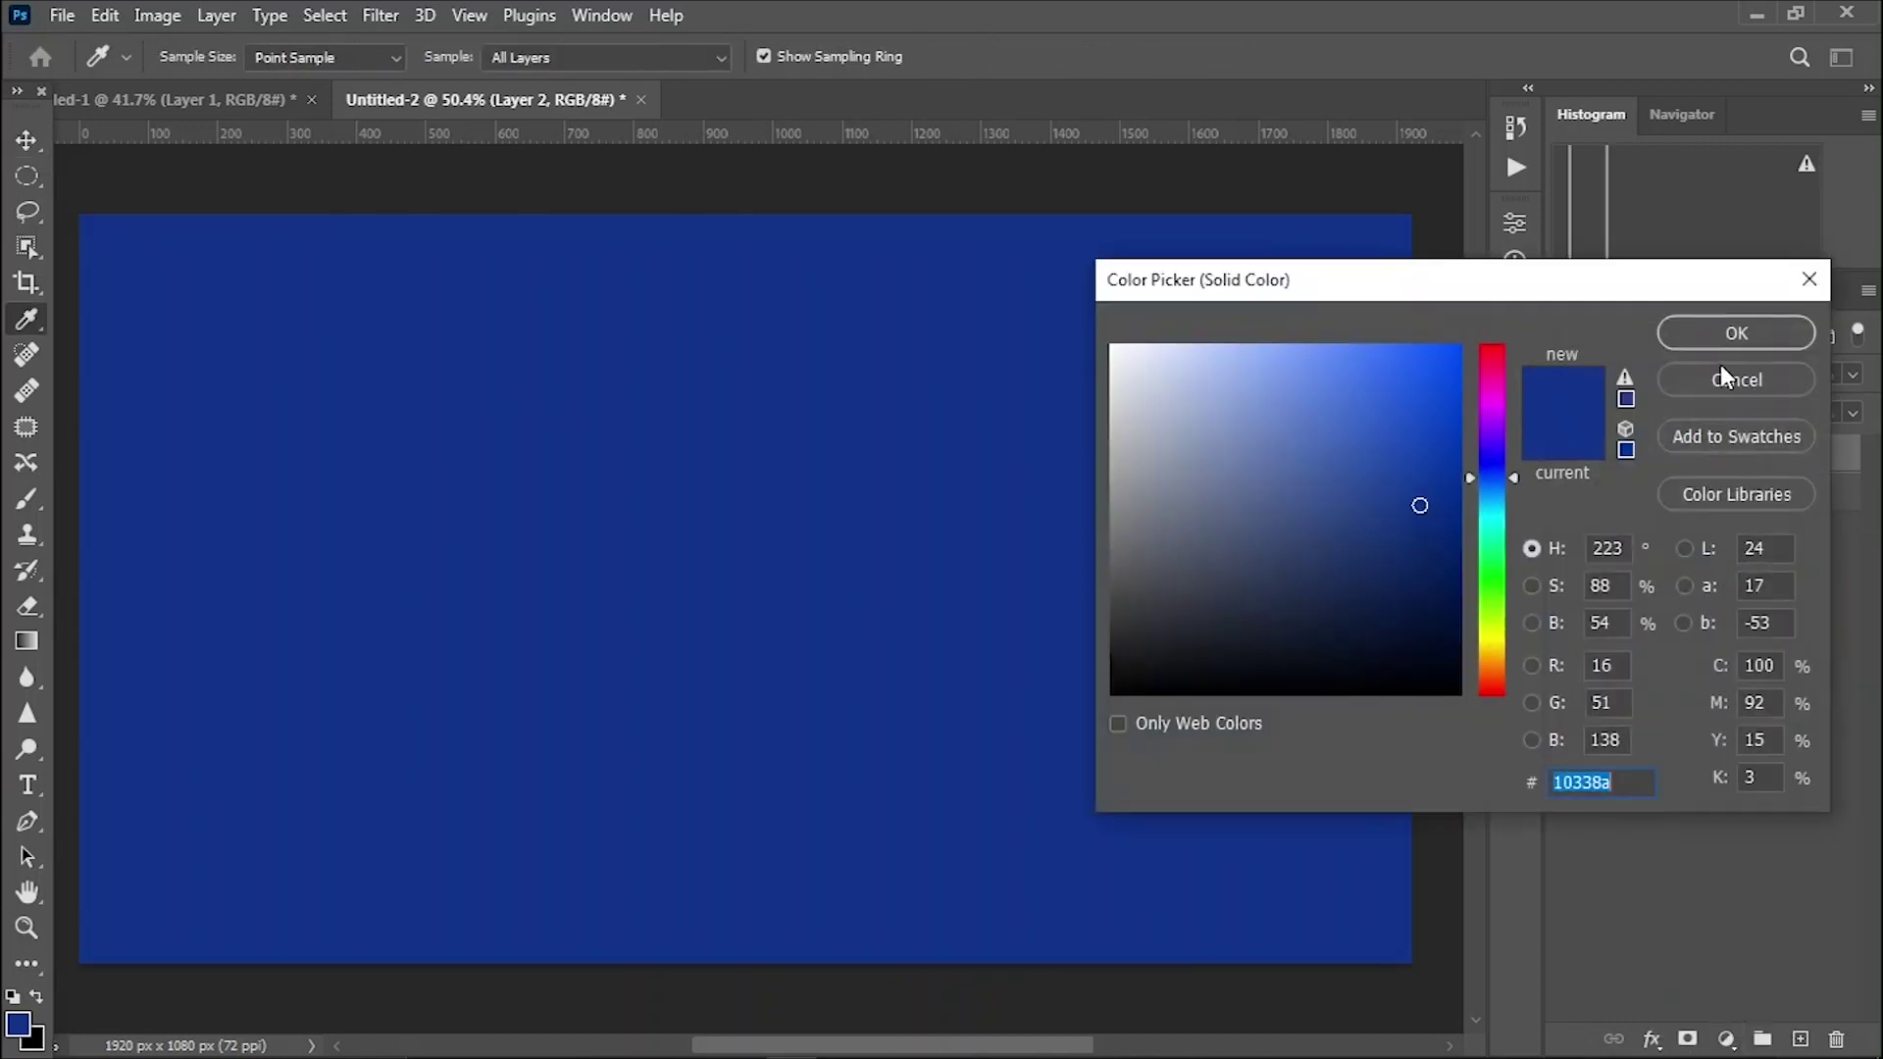
drag(1483, 443, 1517, 320)
mouse_move(1422, 495)
mouse_down()
mouse_move(1464, 368)
mouse_move(1471, 400)
mouse_up()
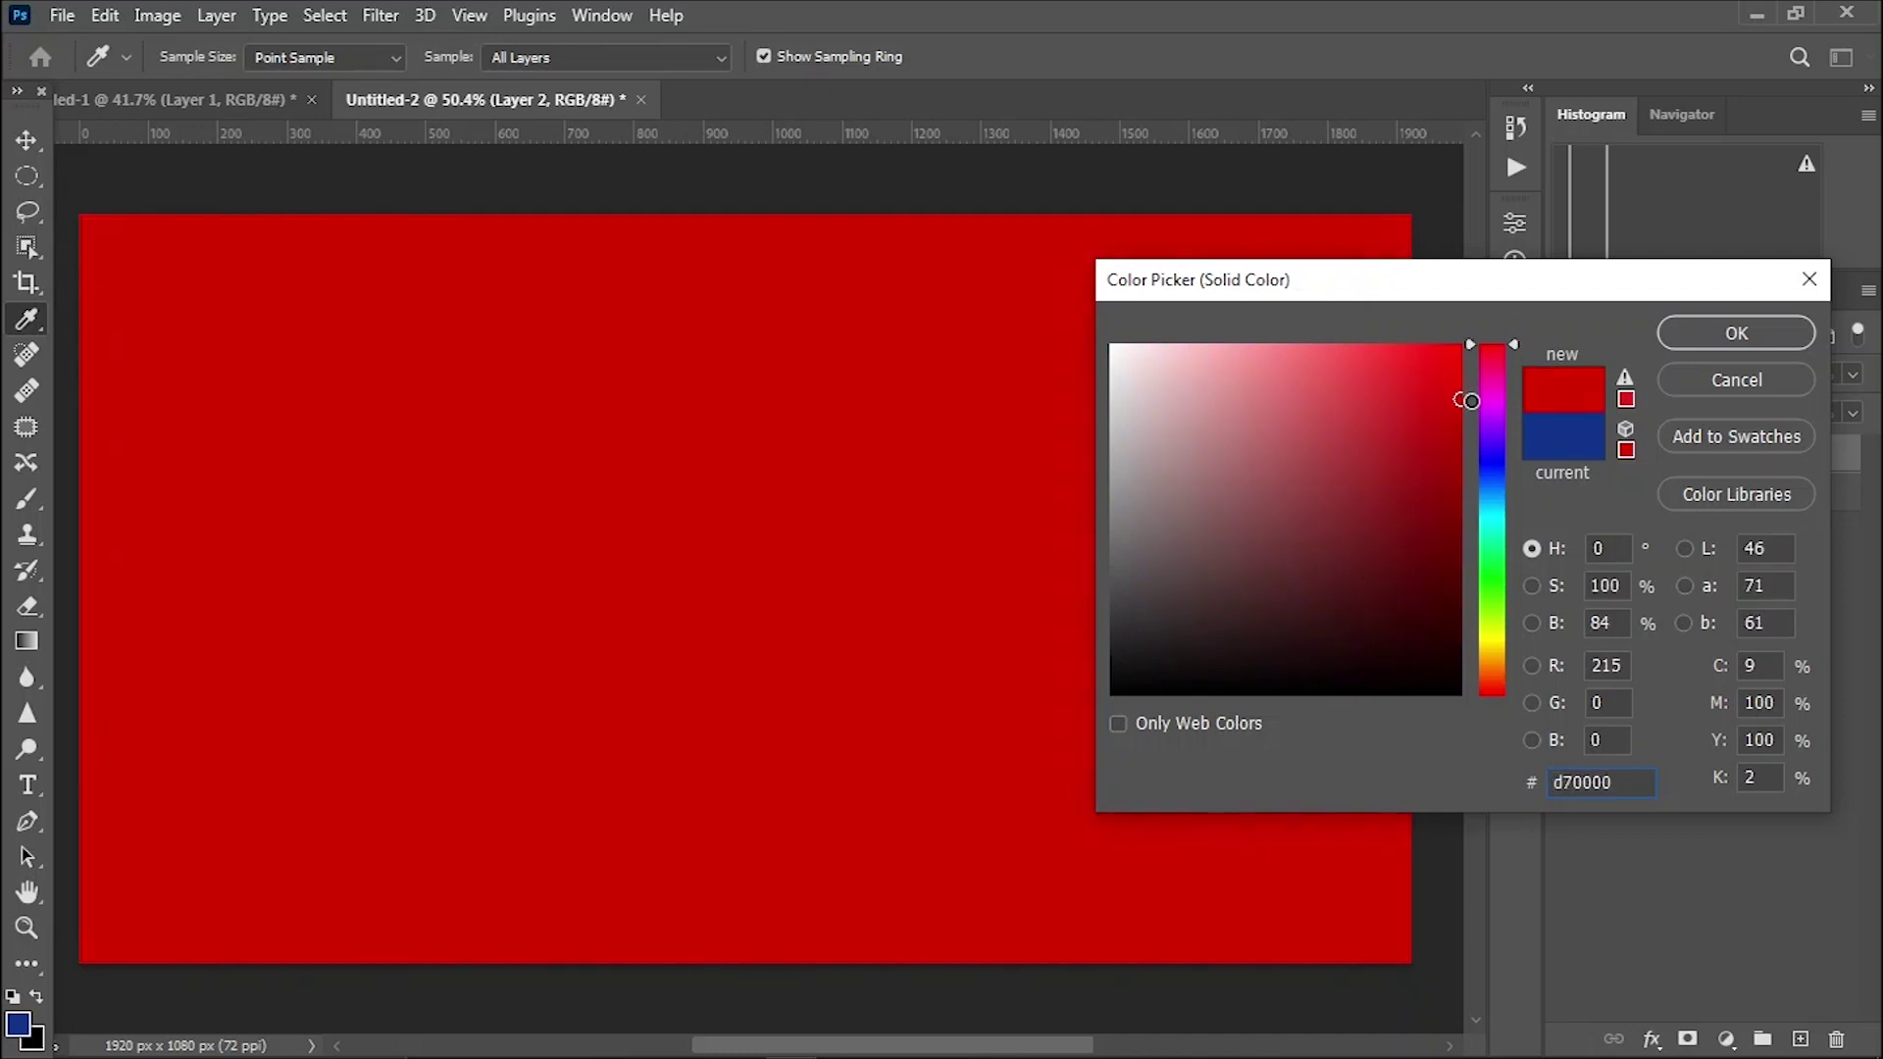
click(1744, 335)
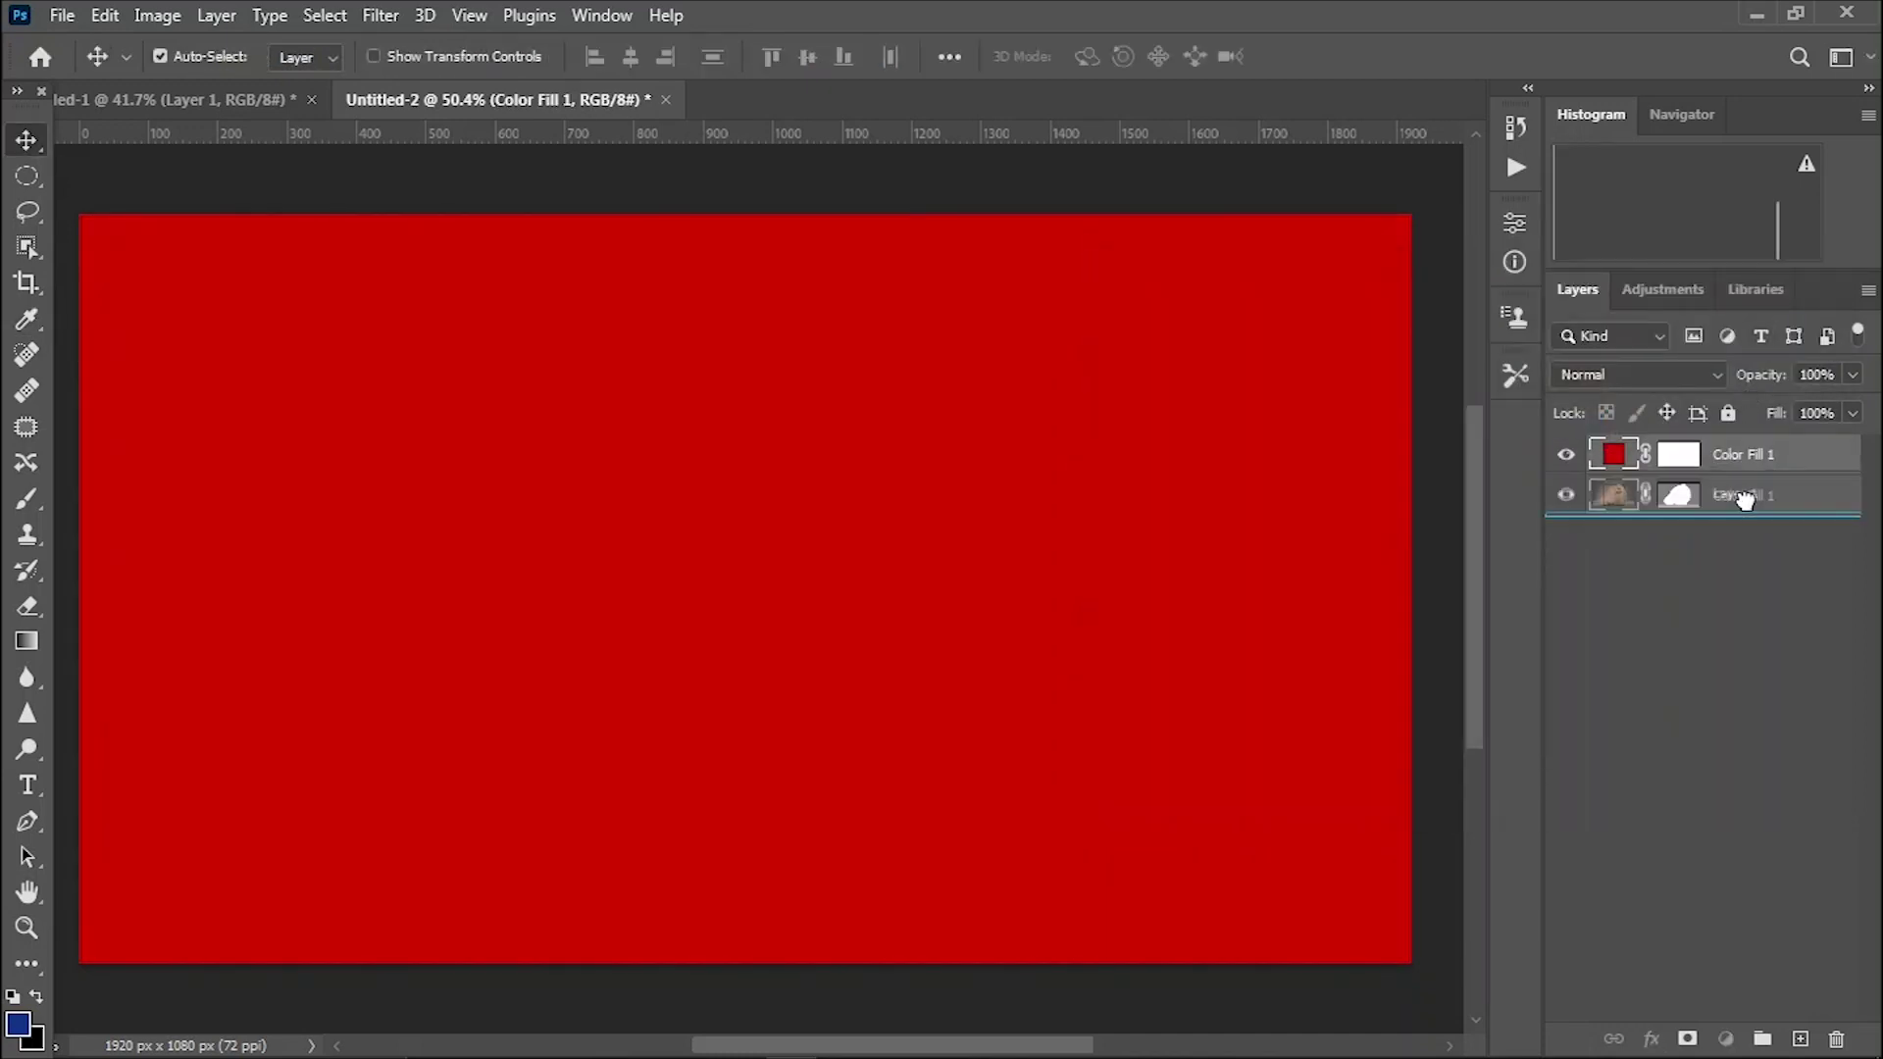
drag(1744, 499, 1747, 530)
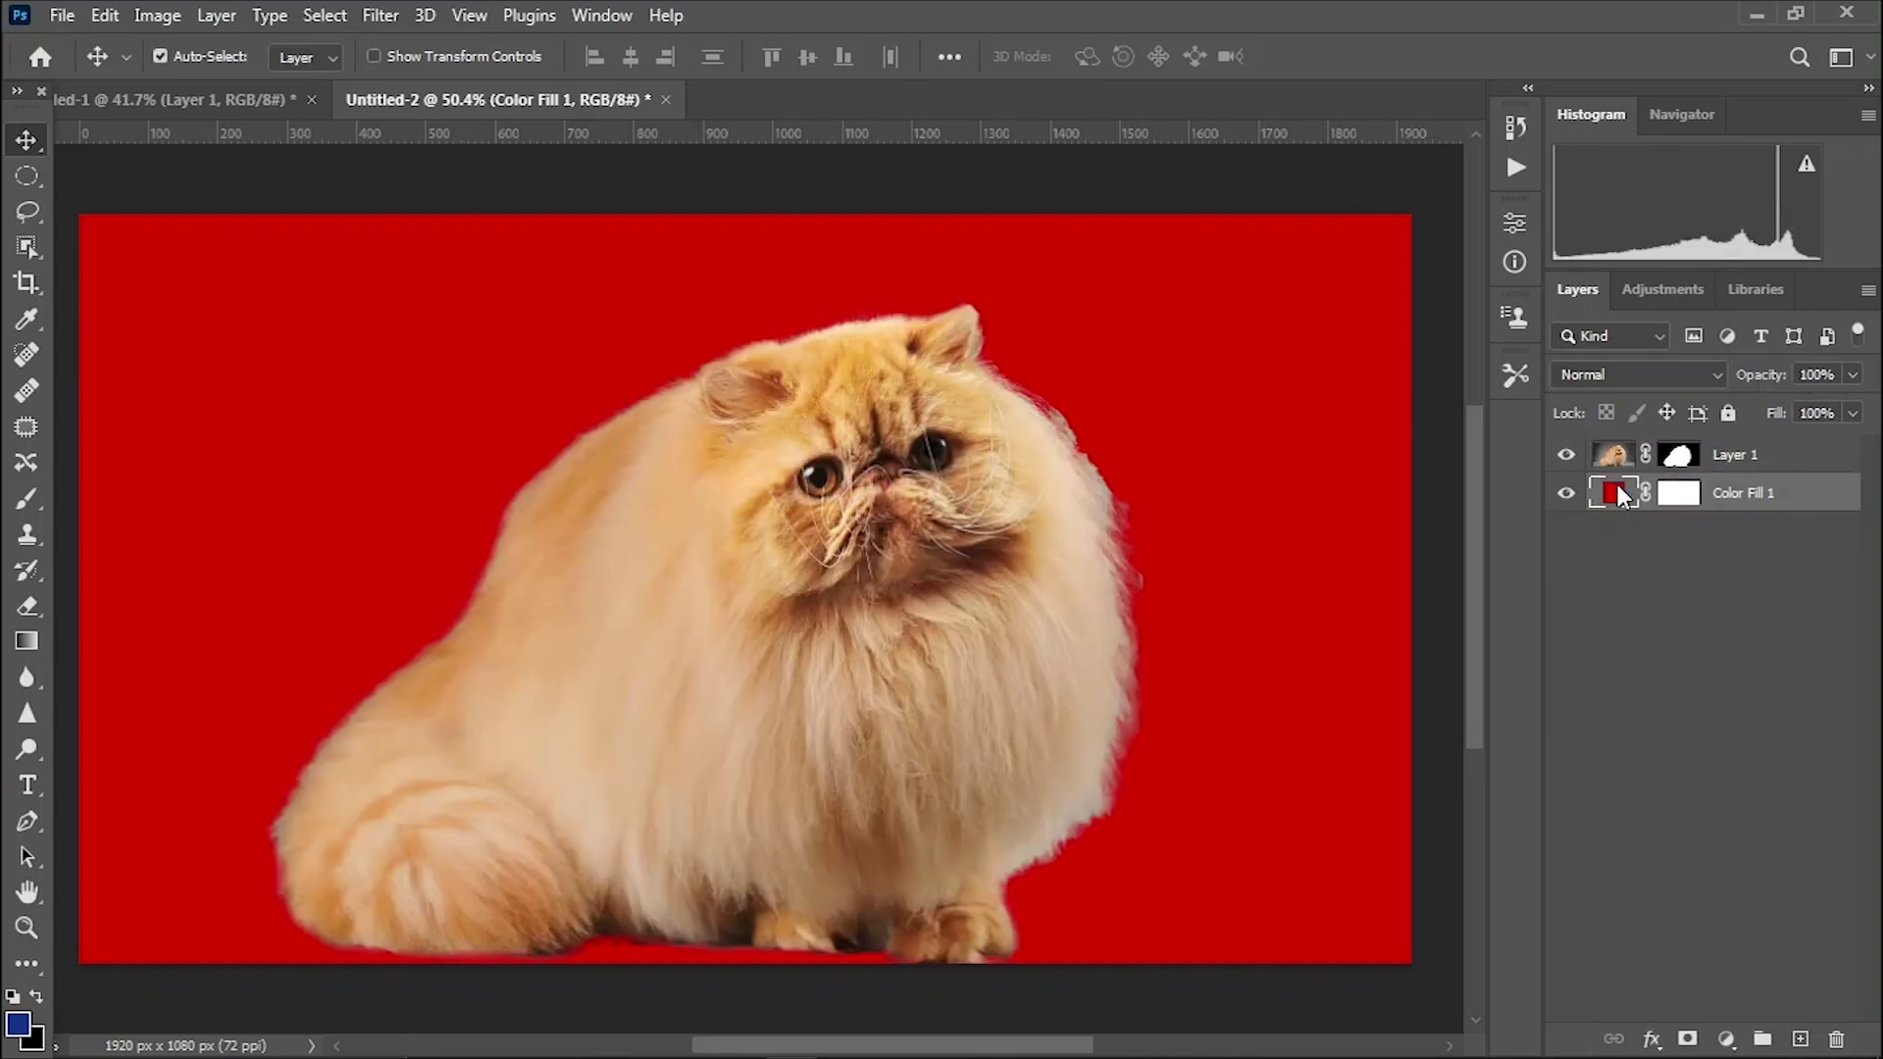
- Retune the Color Fill 1 red to #d41515
double_click(1618, 492)
mouse_move(1461, 414)
mouse_down()
mouse_move(1449, 432)
mouse_move(1445, 408)
mouse_move(1386, 515)
mouse_move(1374, 609)
mouse_move(1235, 576)
mouse_move(1273, 429)
mouse_move(1379, 614)
mouse_move(1441, 677)
mouse_move(1337, 699)
mouse_move(1282, 572)
mouse_up()
drag(1324, 285, 1449, 235)
mouse_move(1556, 399)
mouse_down()
mouse_move(1550, 438)
mouse_move(1567, 353)
mouse_move(1549, 357)
mouse_up()
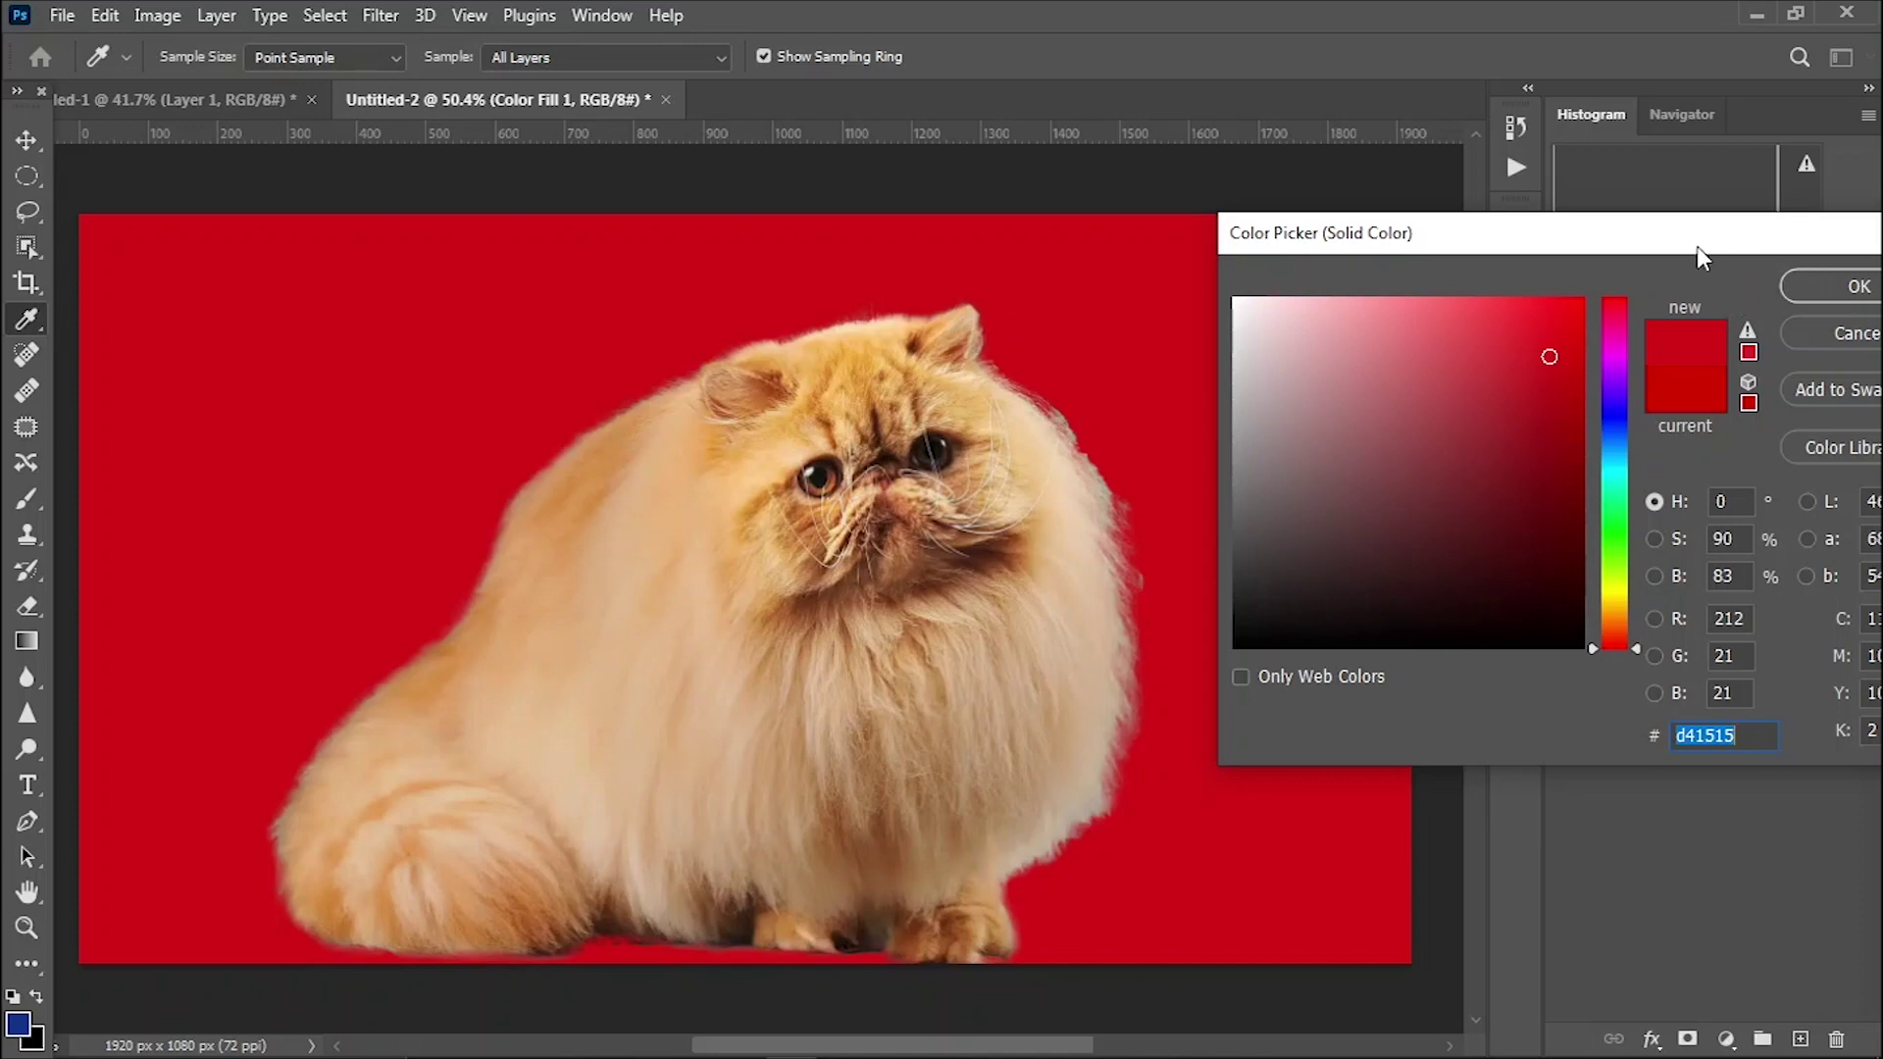
drag(1646, 238, 1496, 222)
click(1706, 278)
- Zoom in to check the cat's back, bottom and fluffy side against the red
key(v)
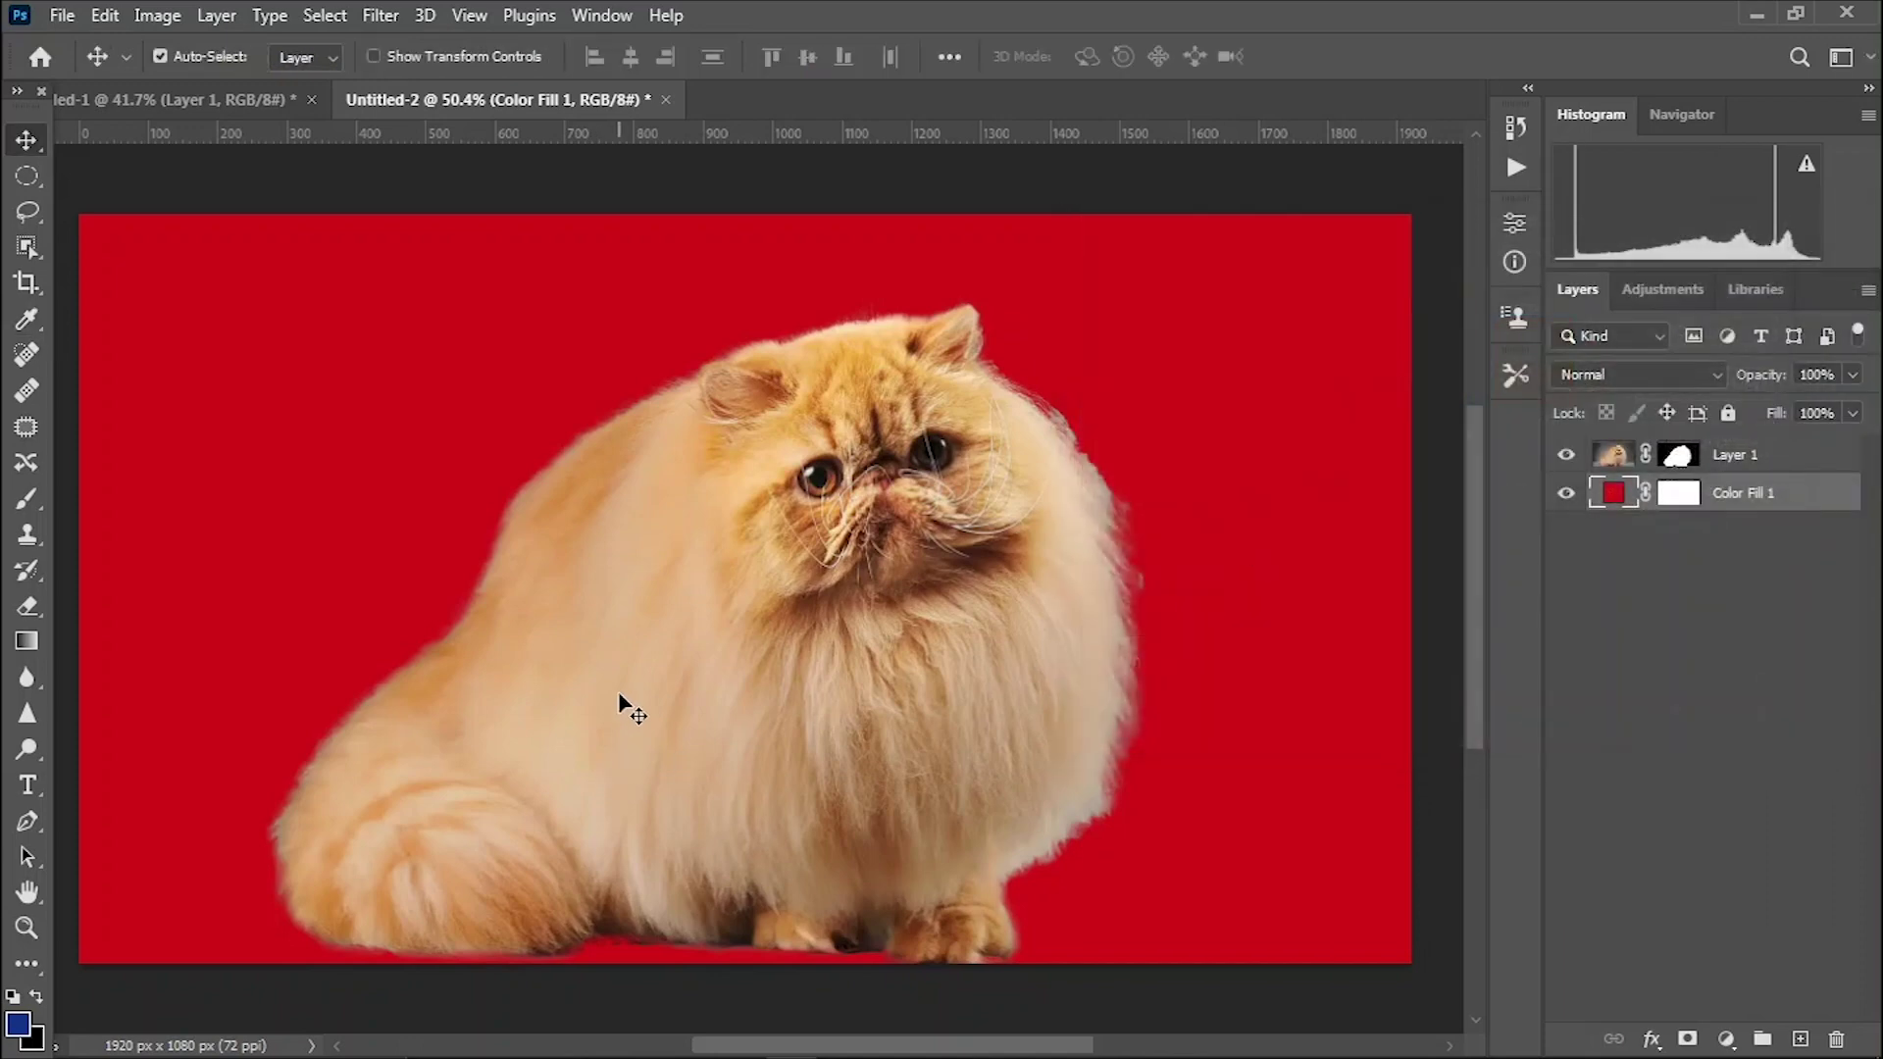
key(z)
mouse_move(546, 471)
mouse_down()
mouse_move(614, 733)
mouse_move(920, 244)
mouse_up()
drag(647, 715, 820, 370)
mouse_move(611, 646)
mouse_down()
mouse_move(546, 664)
mouse_move(962, 664)
mouse_move(928, 727)
mouse_move(942, 652)
mouse_up()
- Zoom around the cat's fur edges, ending on its face and right side
scroll(941, 652, down, 1)
scroll(945, 651, down, 1)
scroll(962, 644, down, 1)
scroll(980, 605, down, 1)
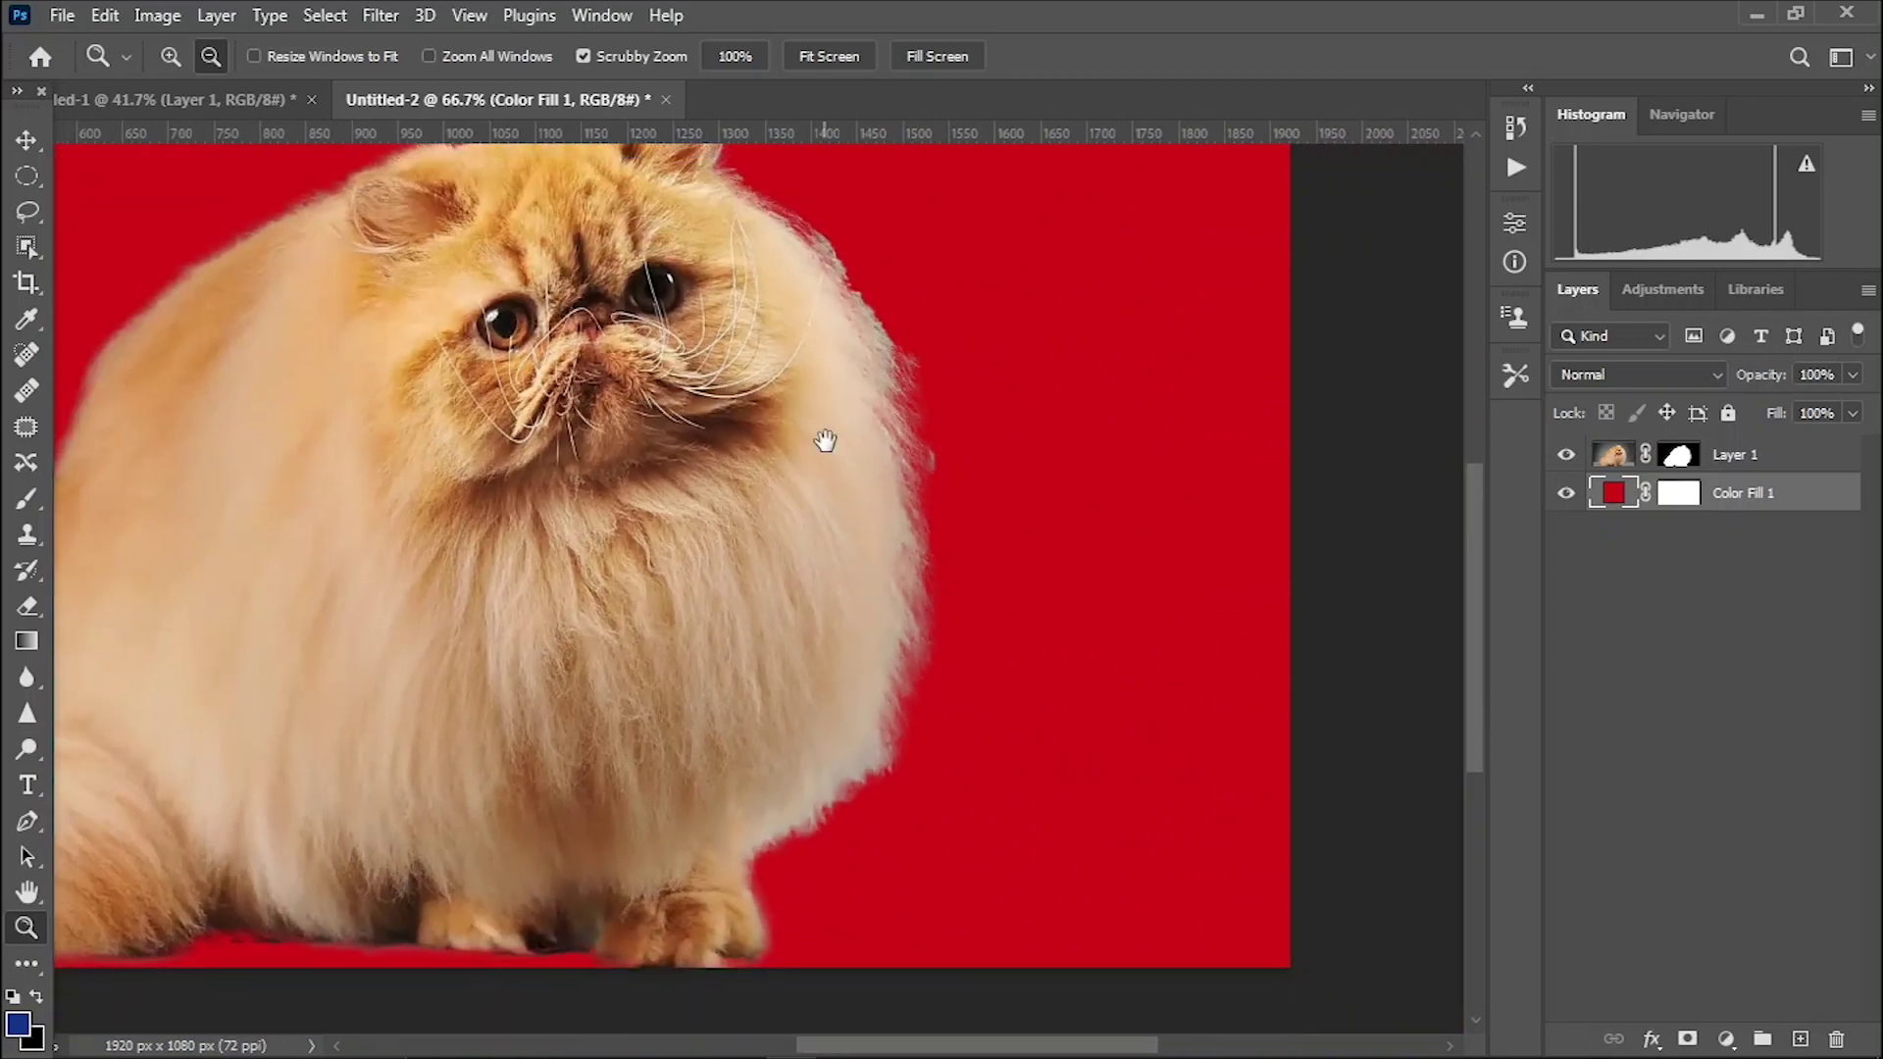
scroll(1059, 642, down, 1)
scroll(1164, 584, up, 5)
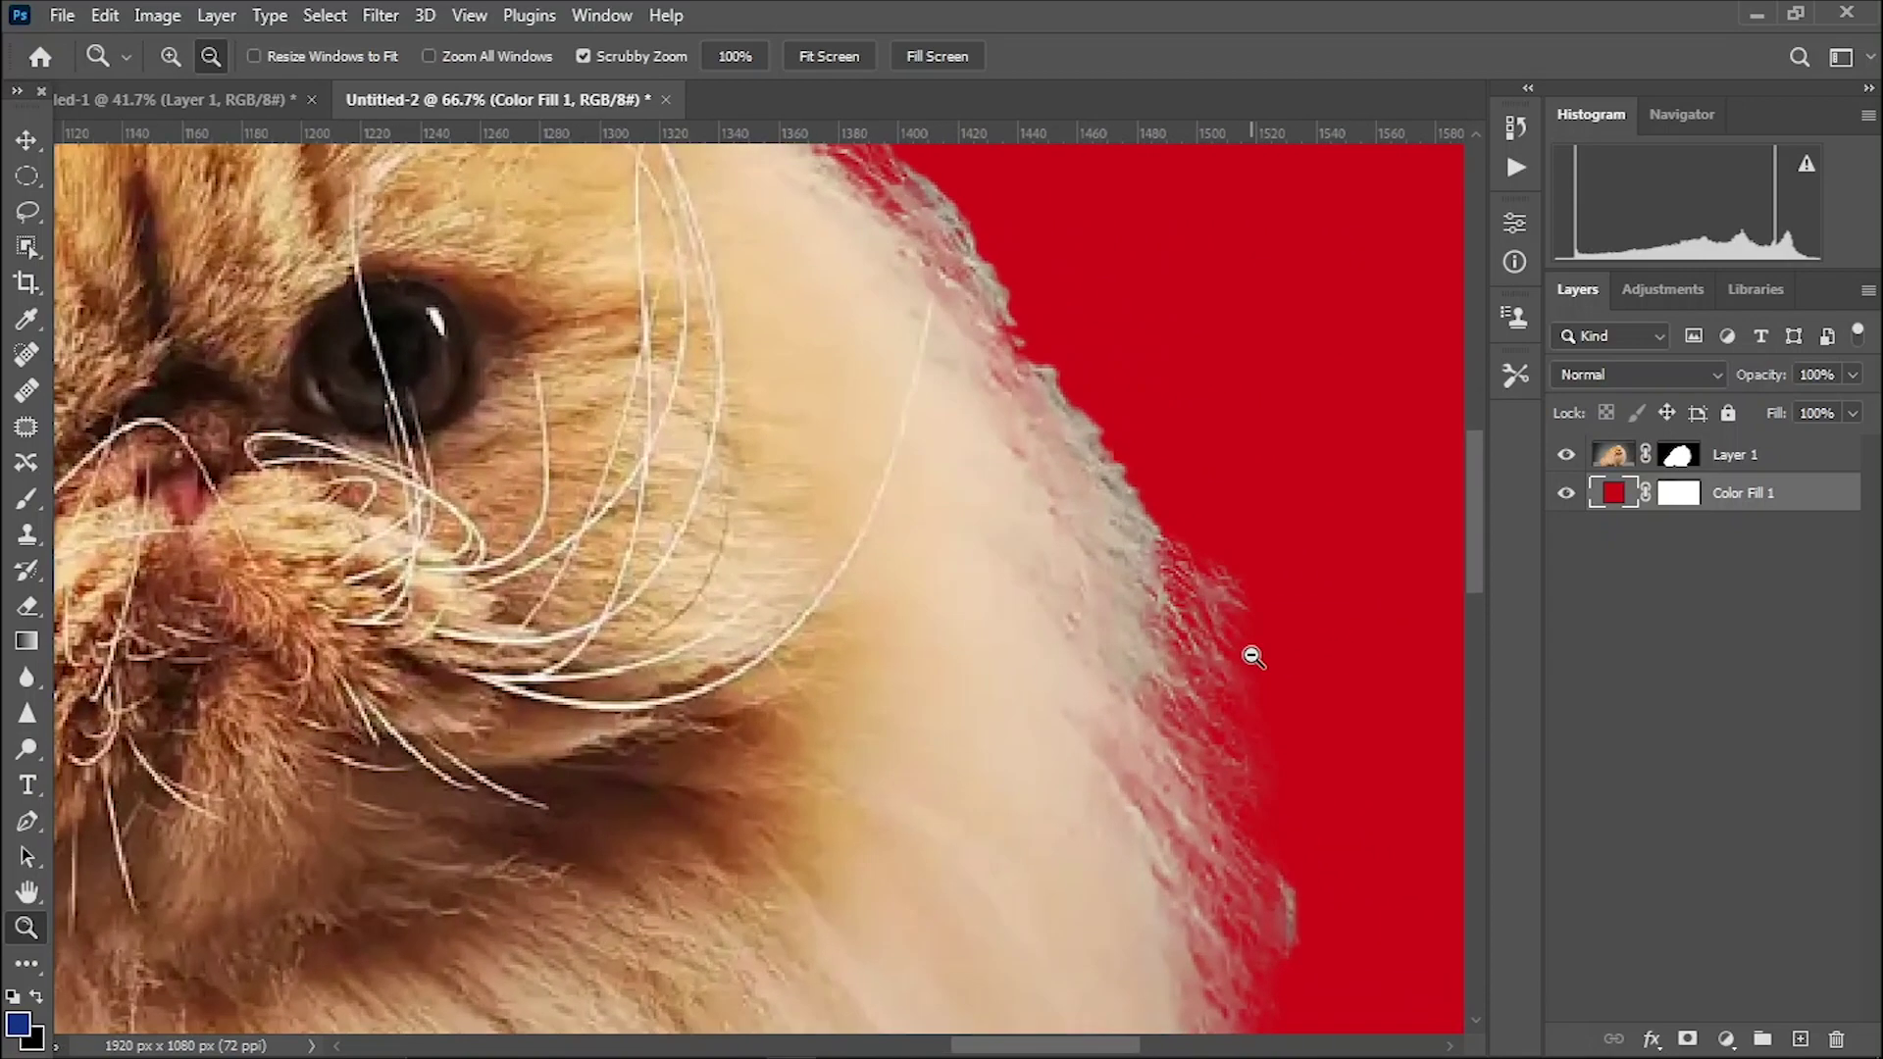
scroll(1236, 652, down, 2)
scroll(1187, 633, down, 2)
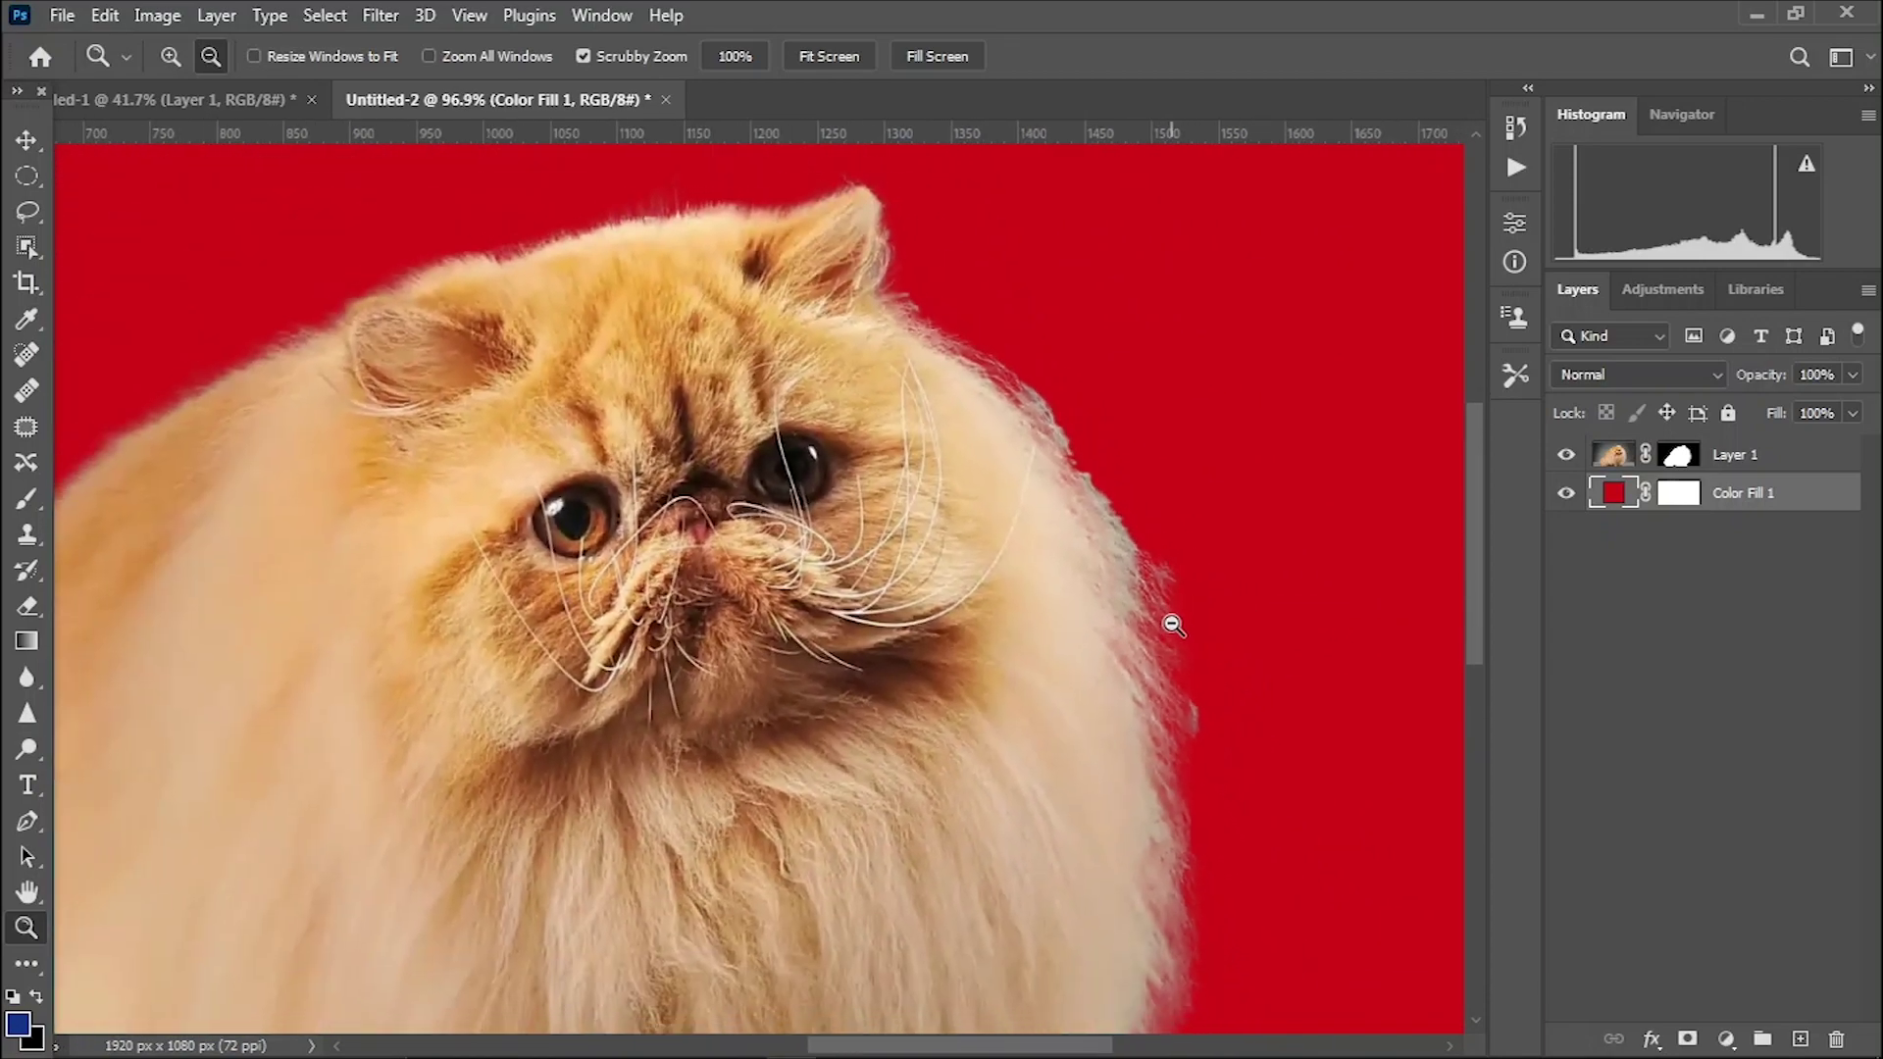
scroll(1173, 624, down, 1)
scroll(834, 490, up, 1)
mouse_move(849, 541)
mouse_down()
mouse_move(1041, 495)
mouse_move(875, 472)
mouse_up()
- Select Layer 1 and target its layer mask
click(1625, 461)
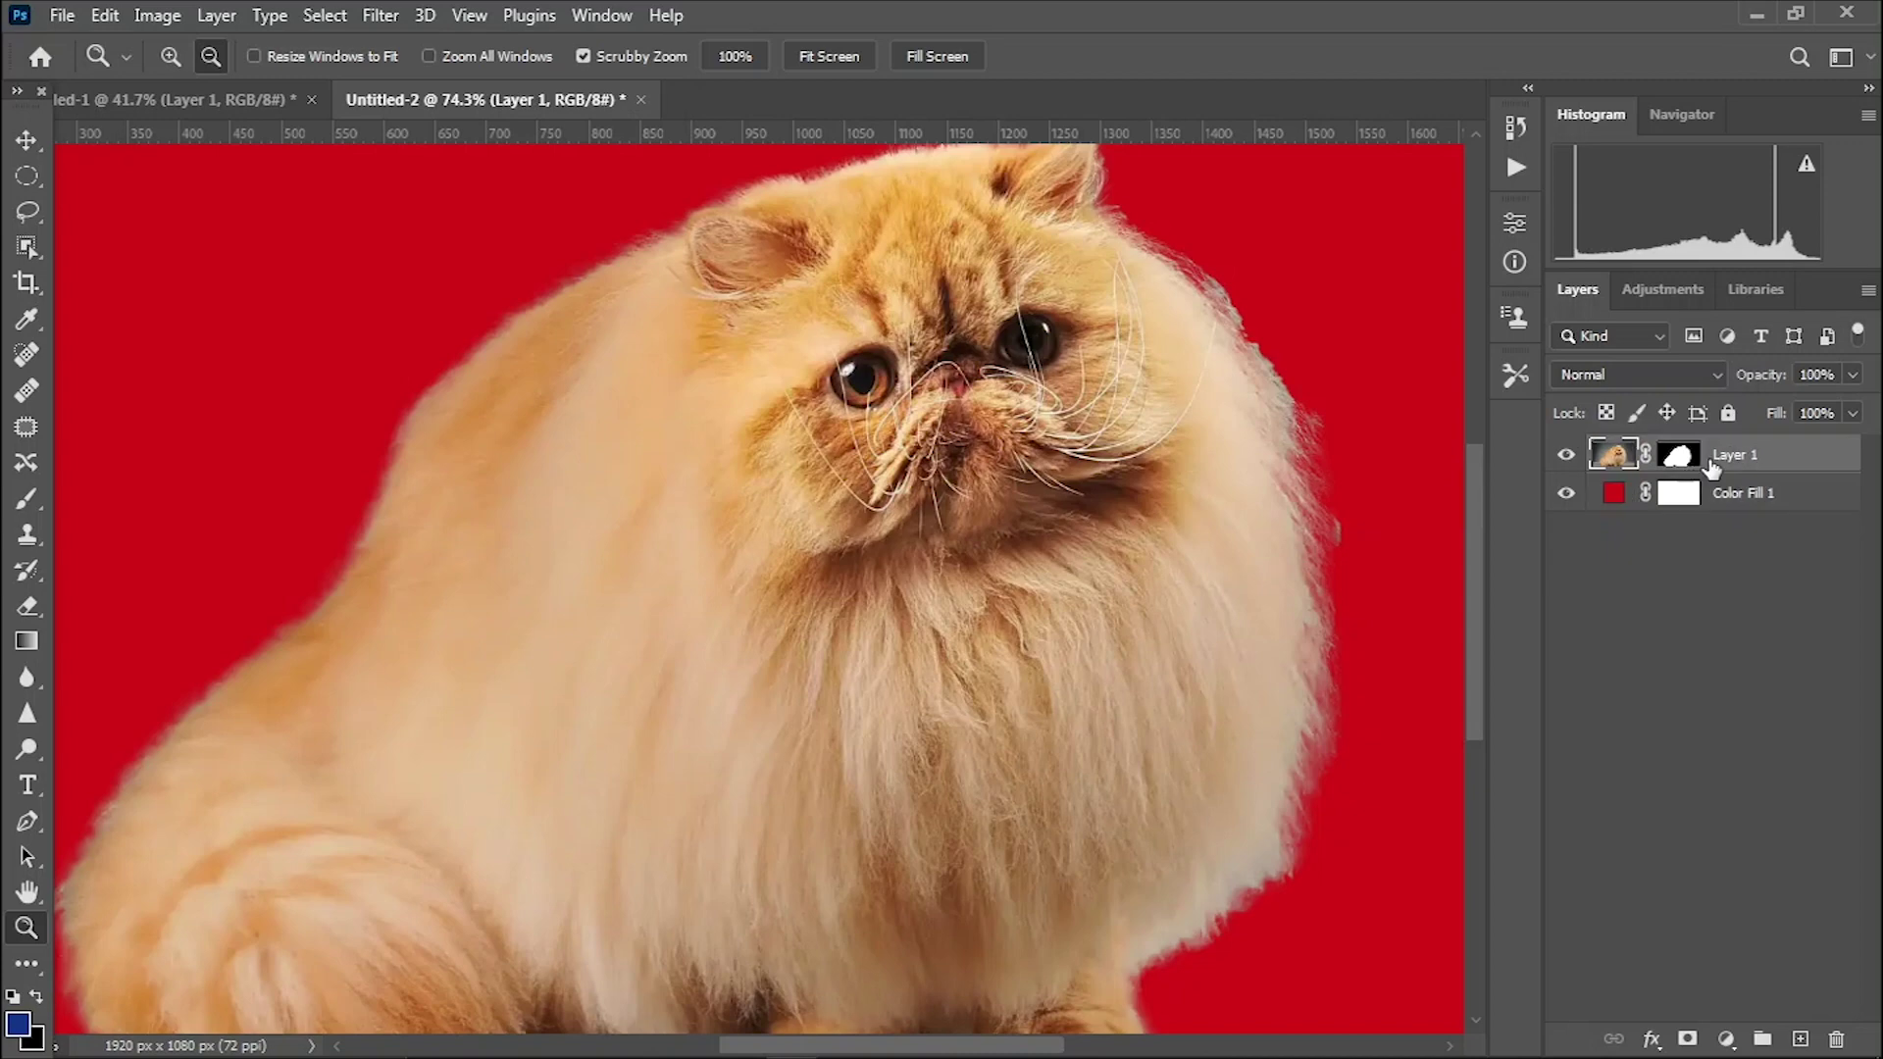
click(1689, 466)
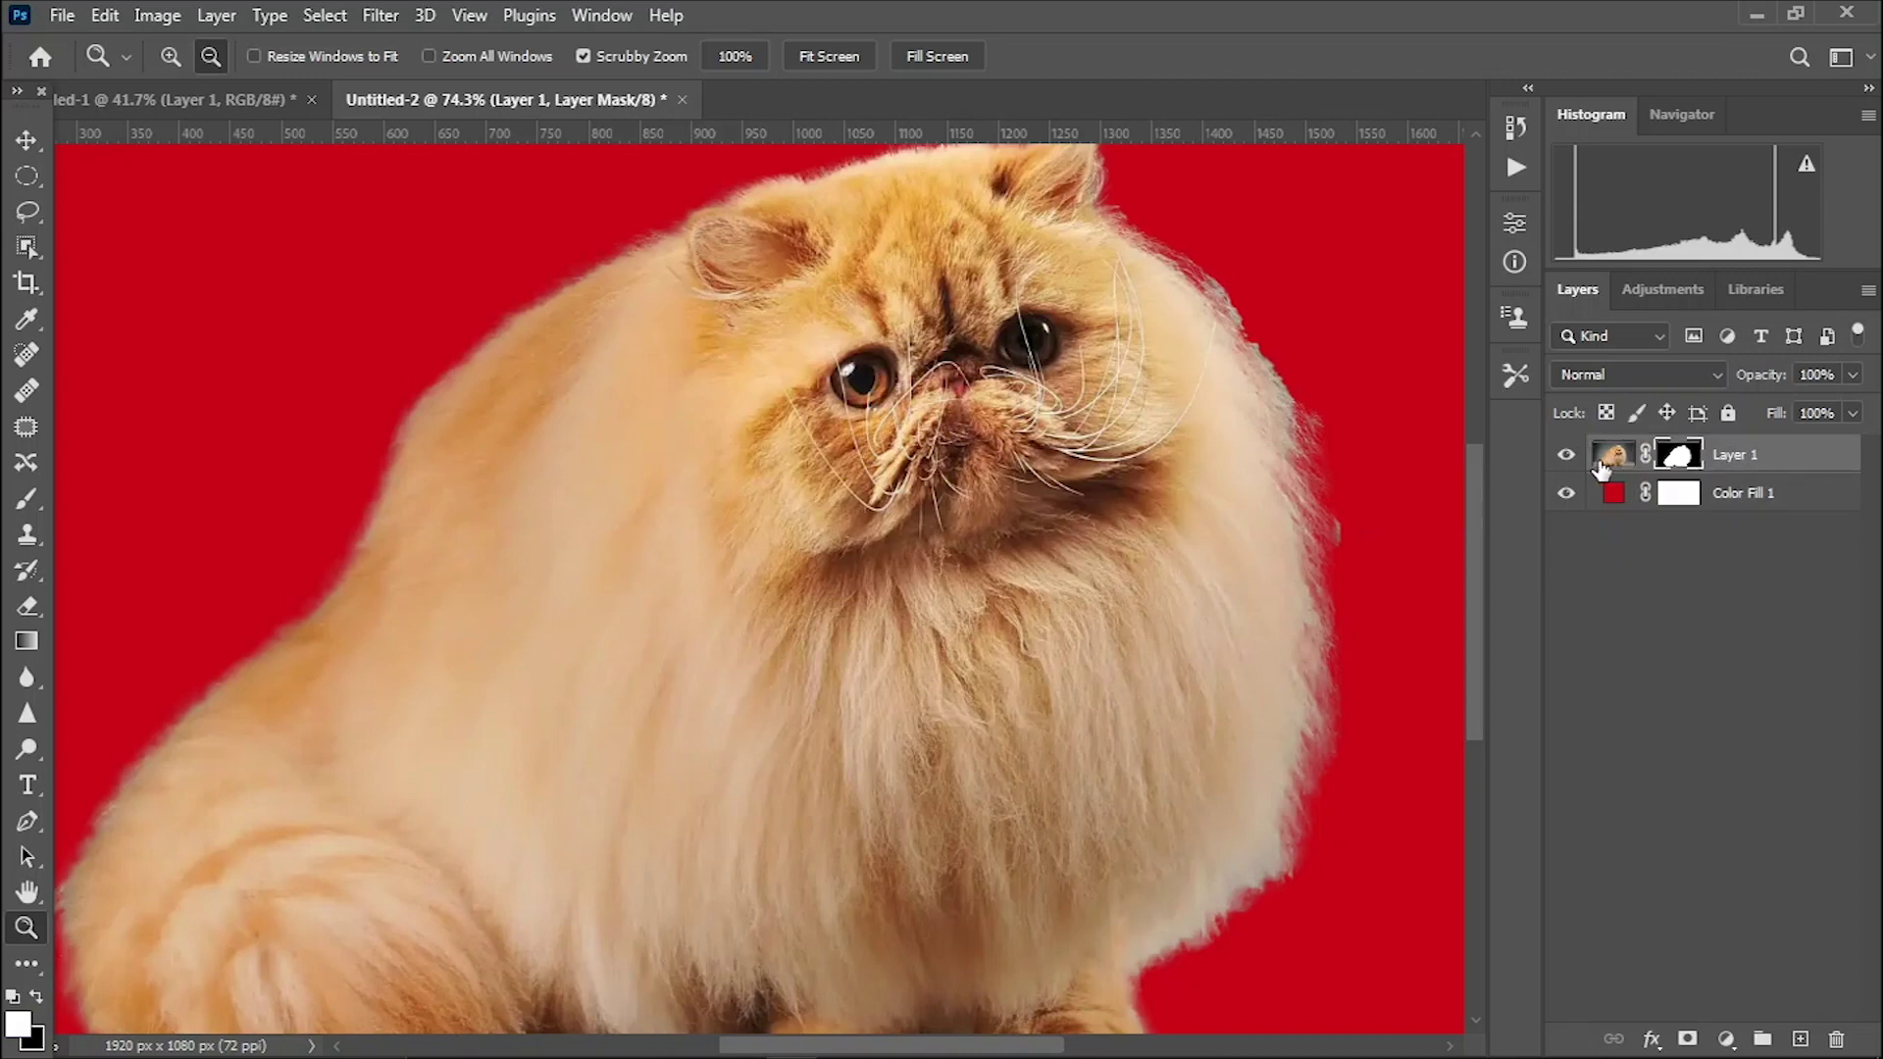
click(1600, 465)
double_click(1676, 460)
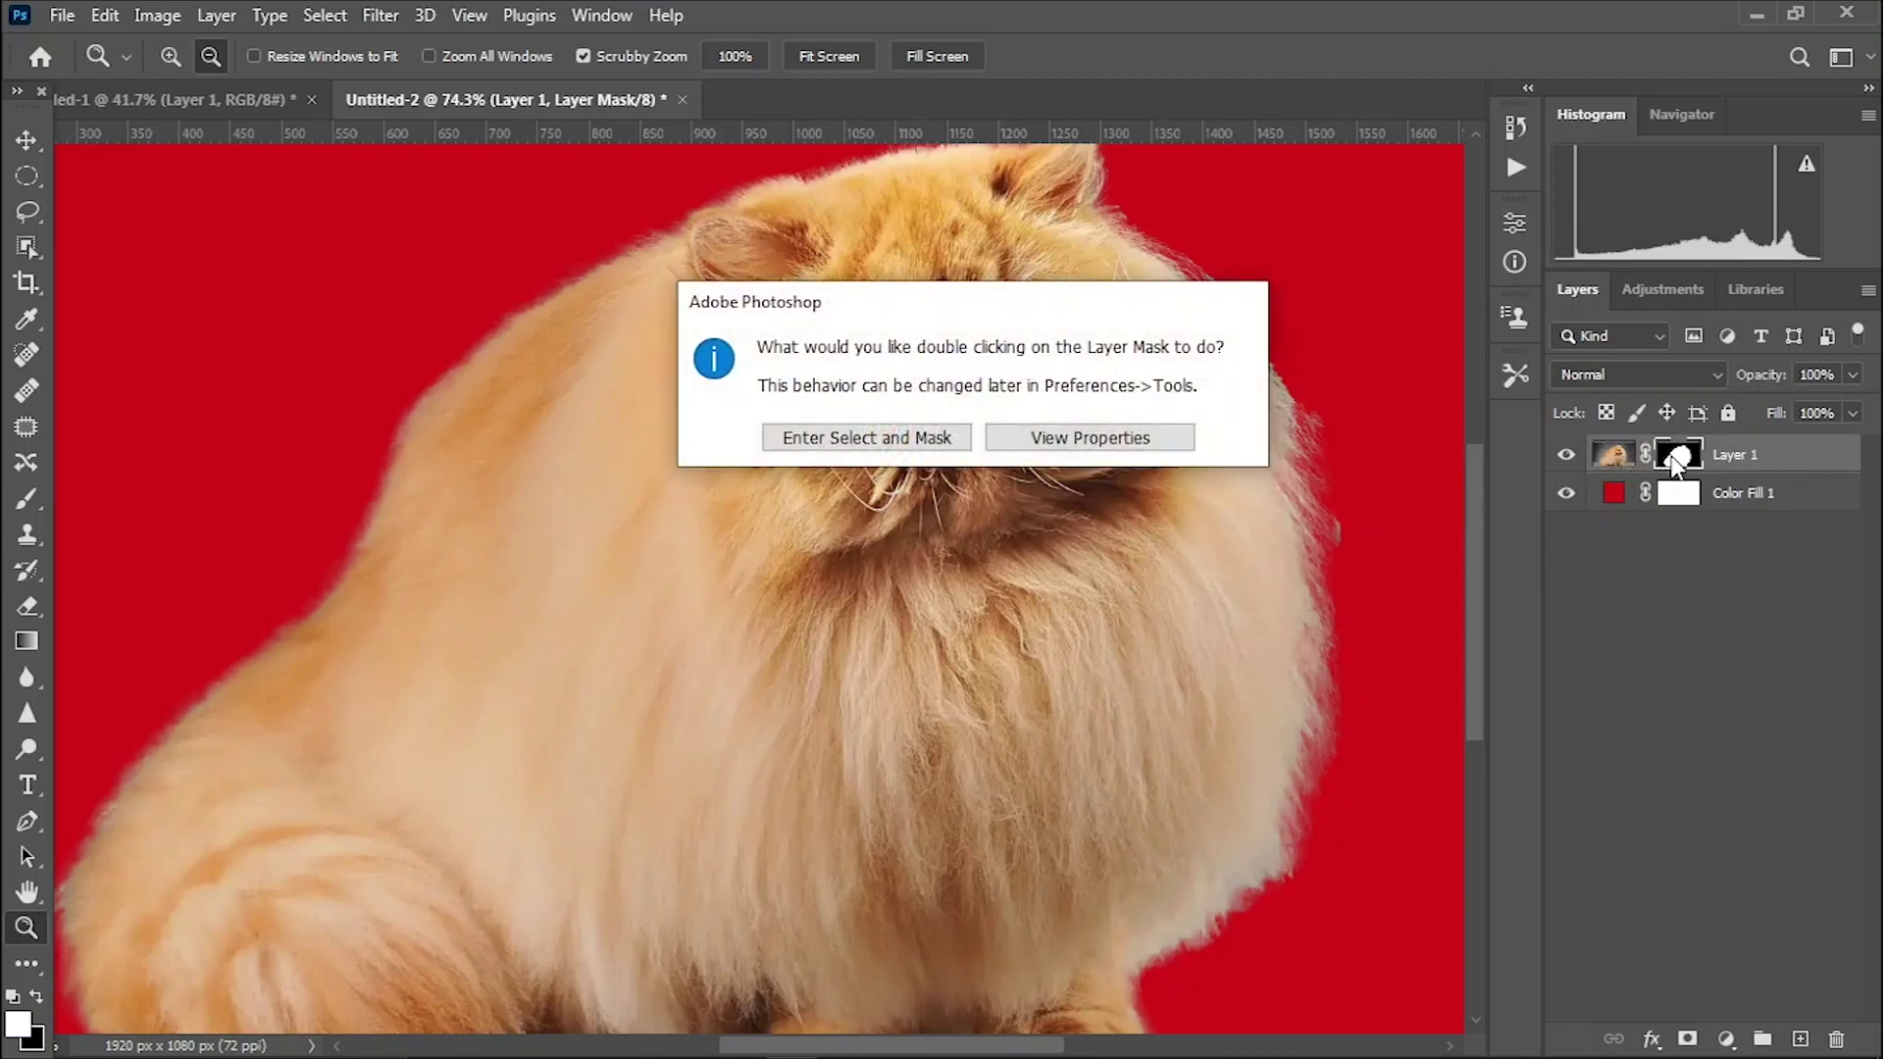
click(814, 436)
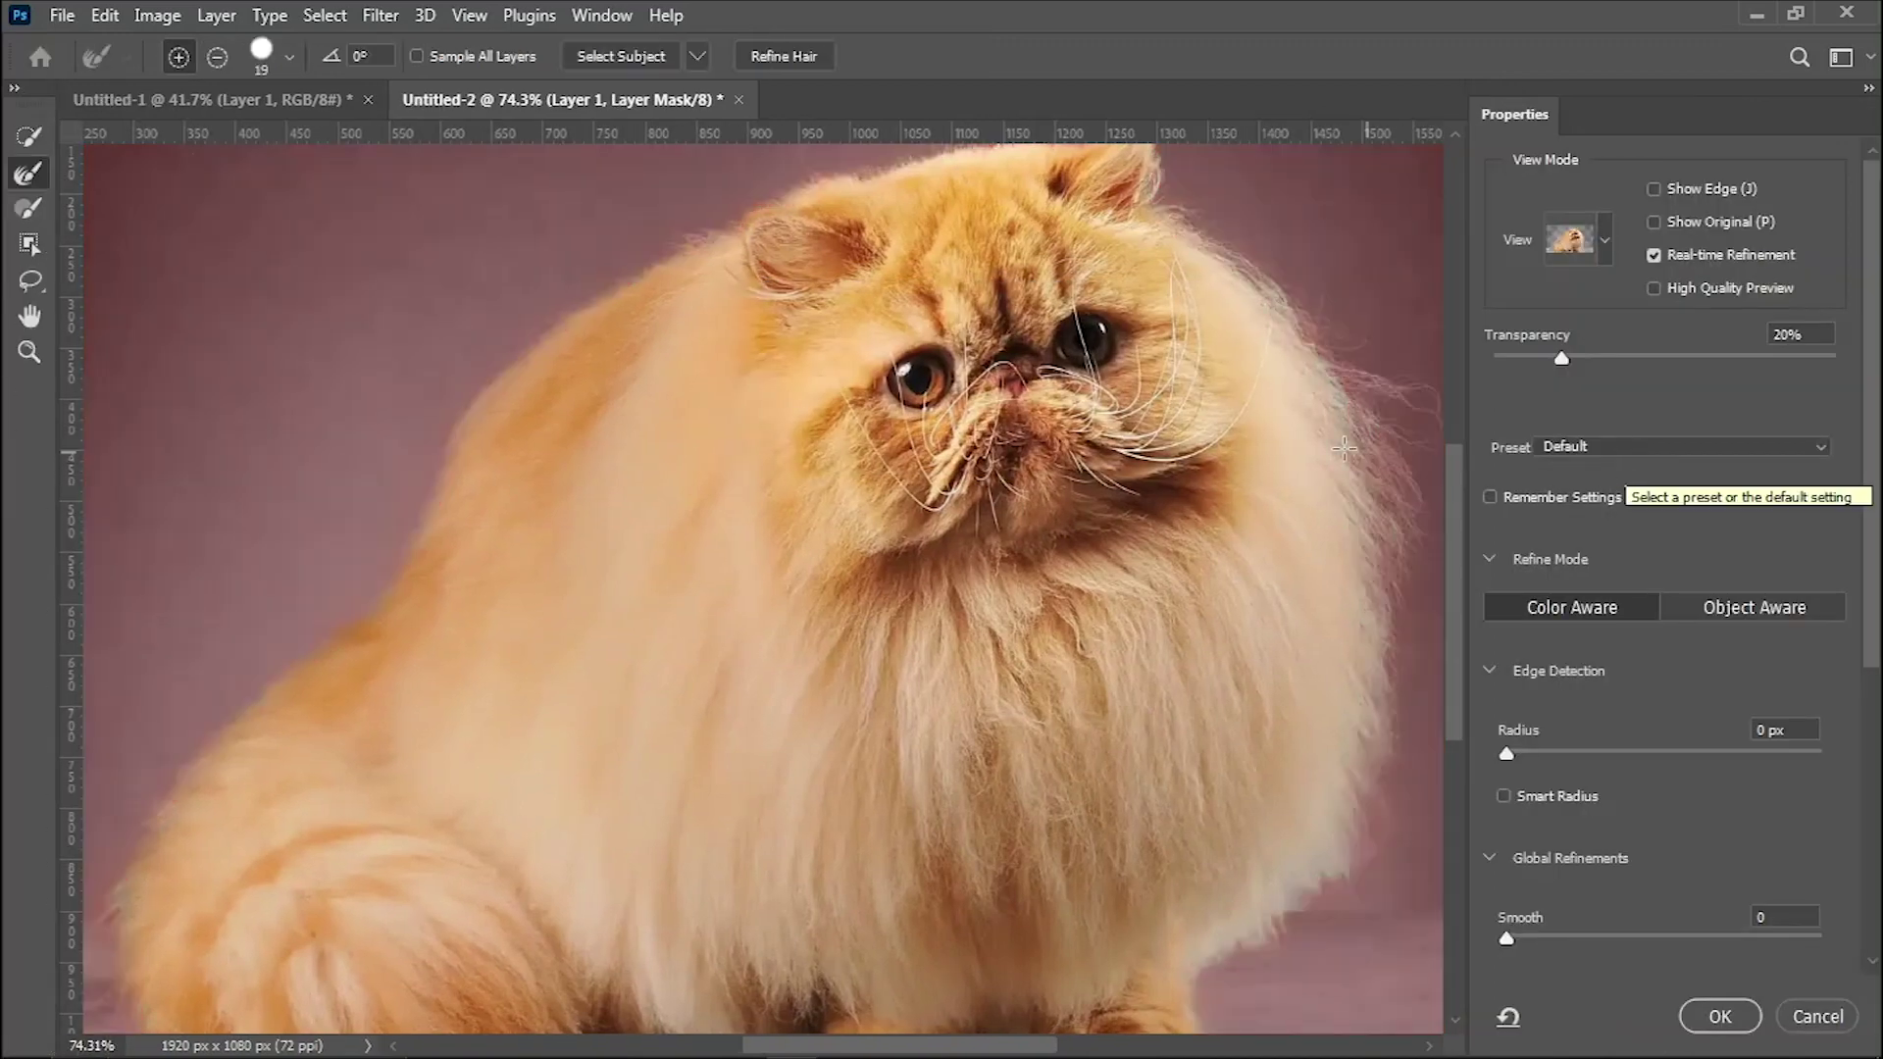
scroll(1160, 368, right, 4)
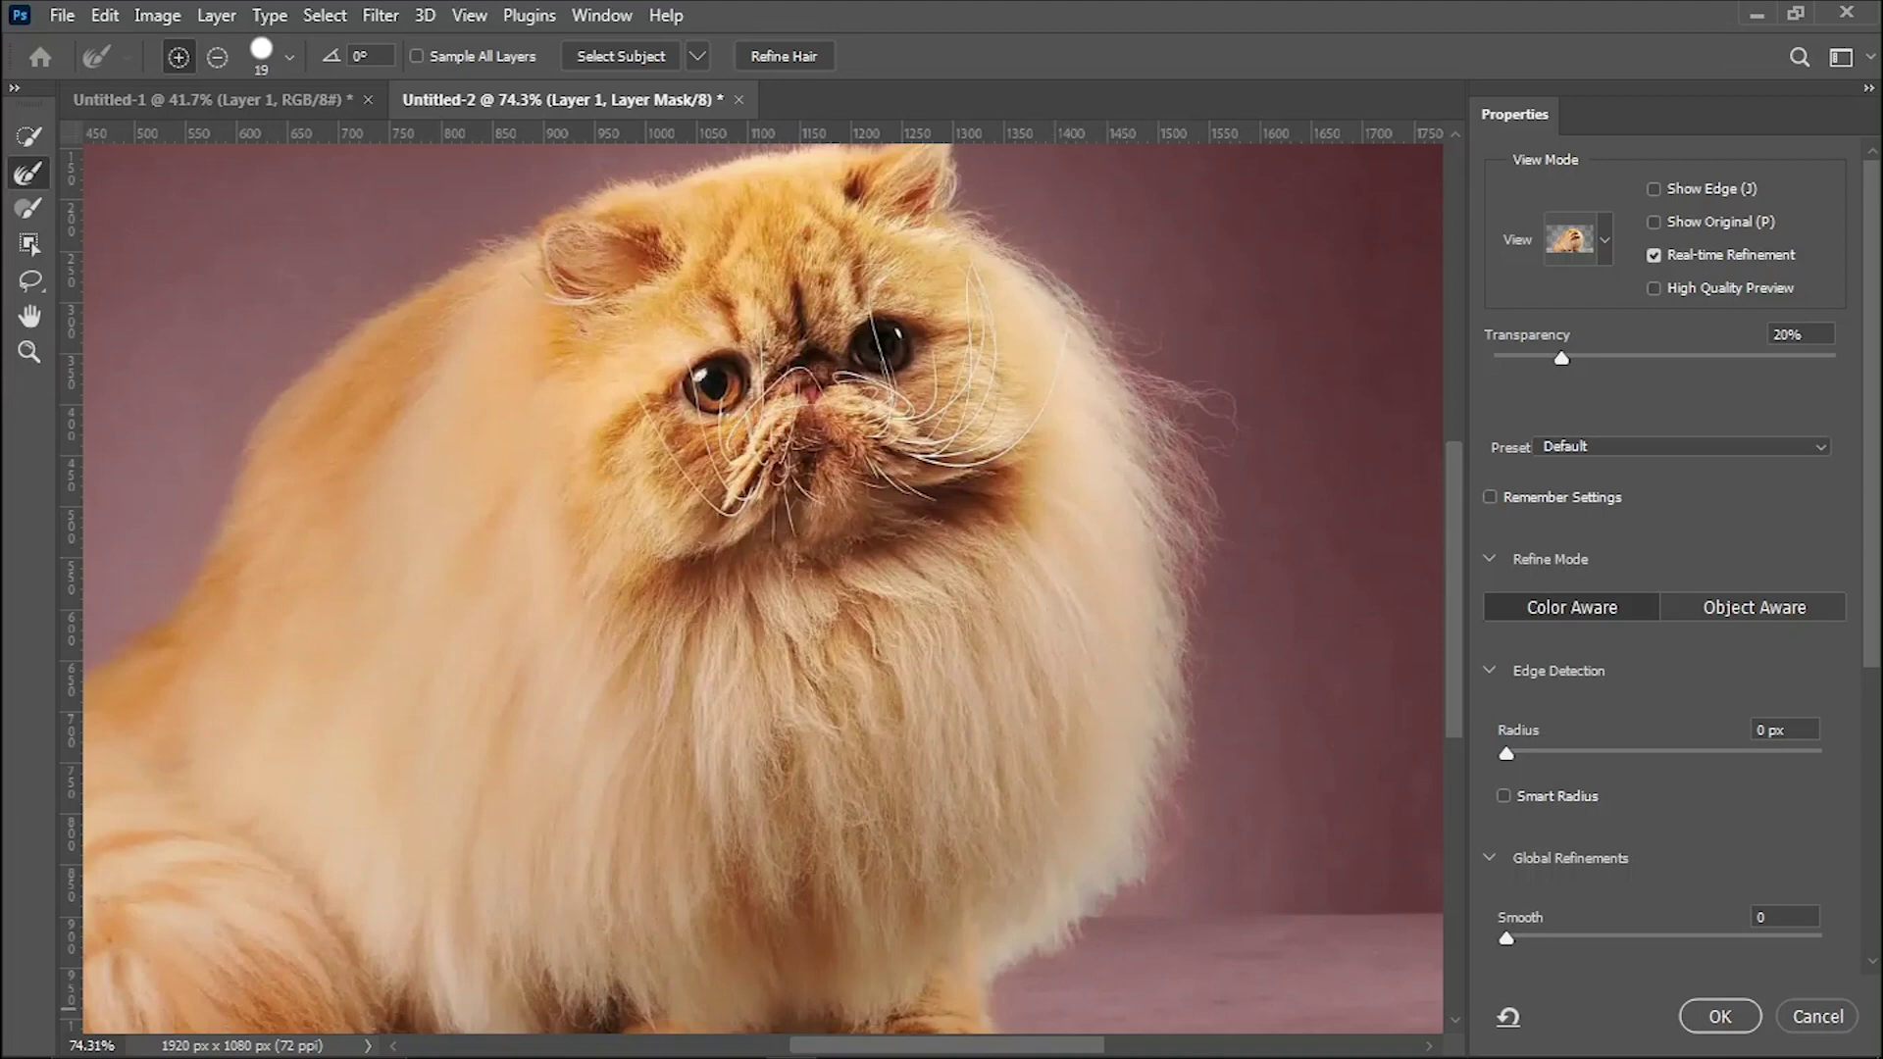
click(1744, 1019)
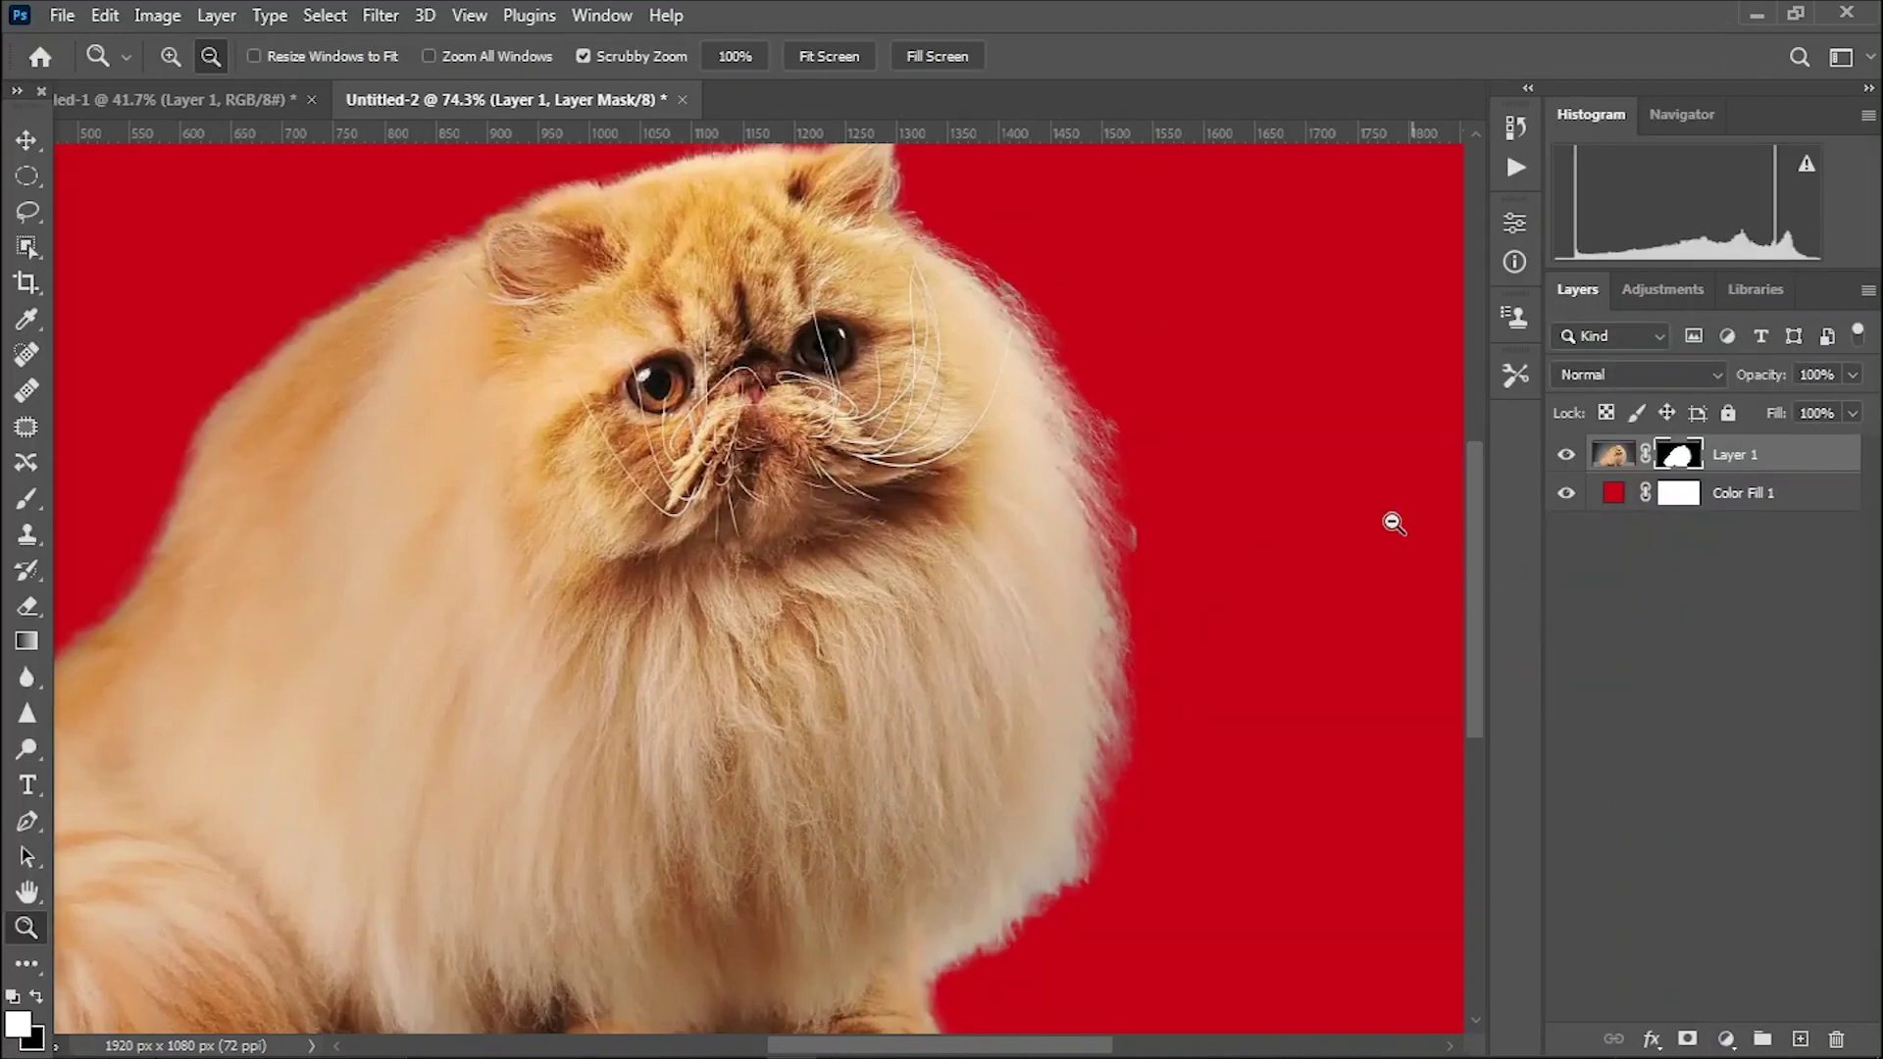
- Delete the red Color Fill 1 layer from Untitled-1
scroll(1193, 407, up, 2)
scroll(1193, 407, up, 1)
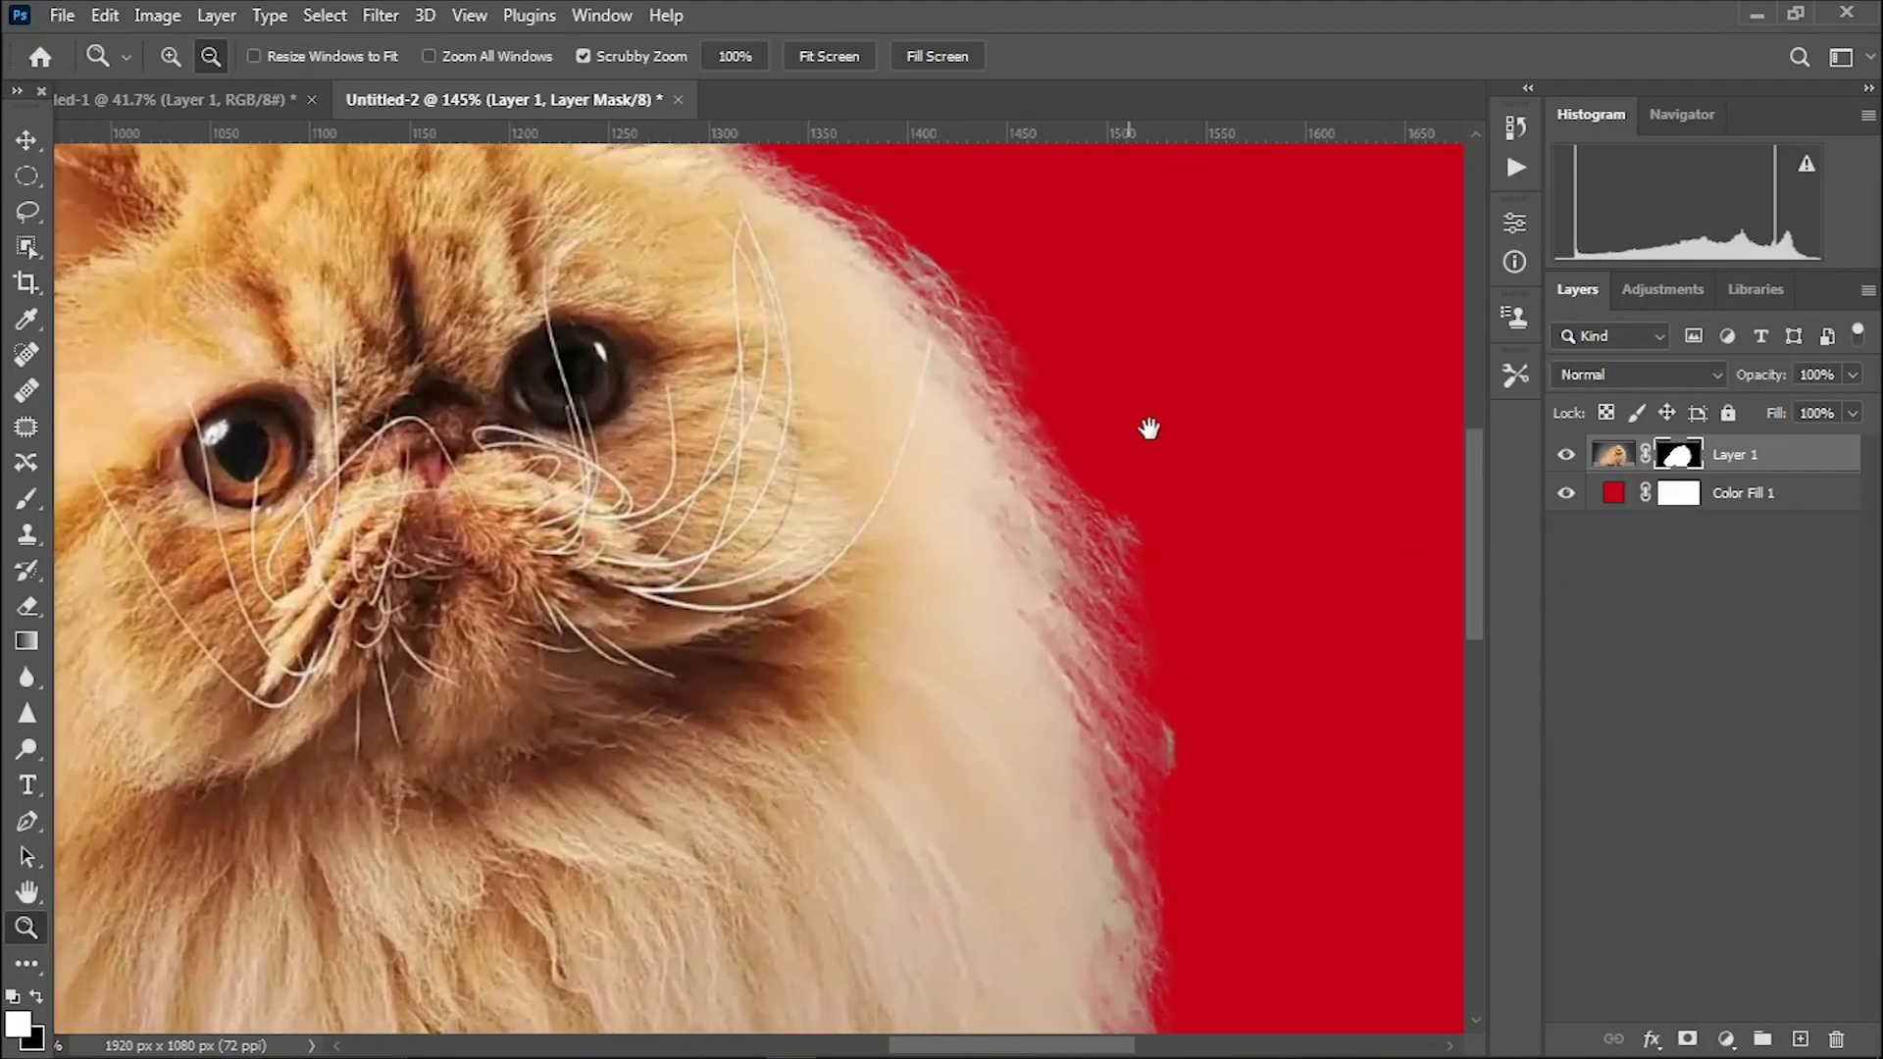
scroll(1315, 655, up, 2)
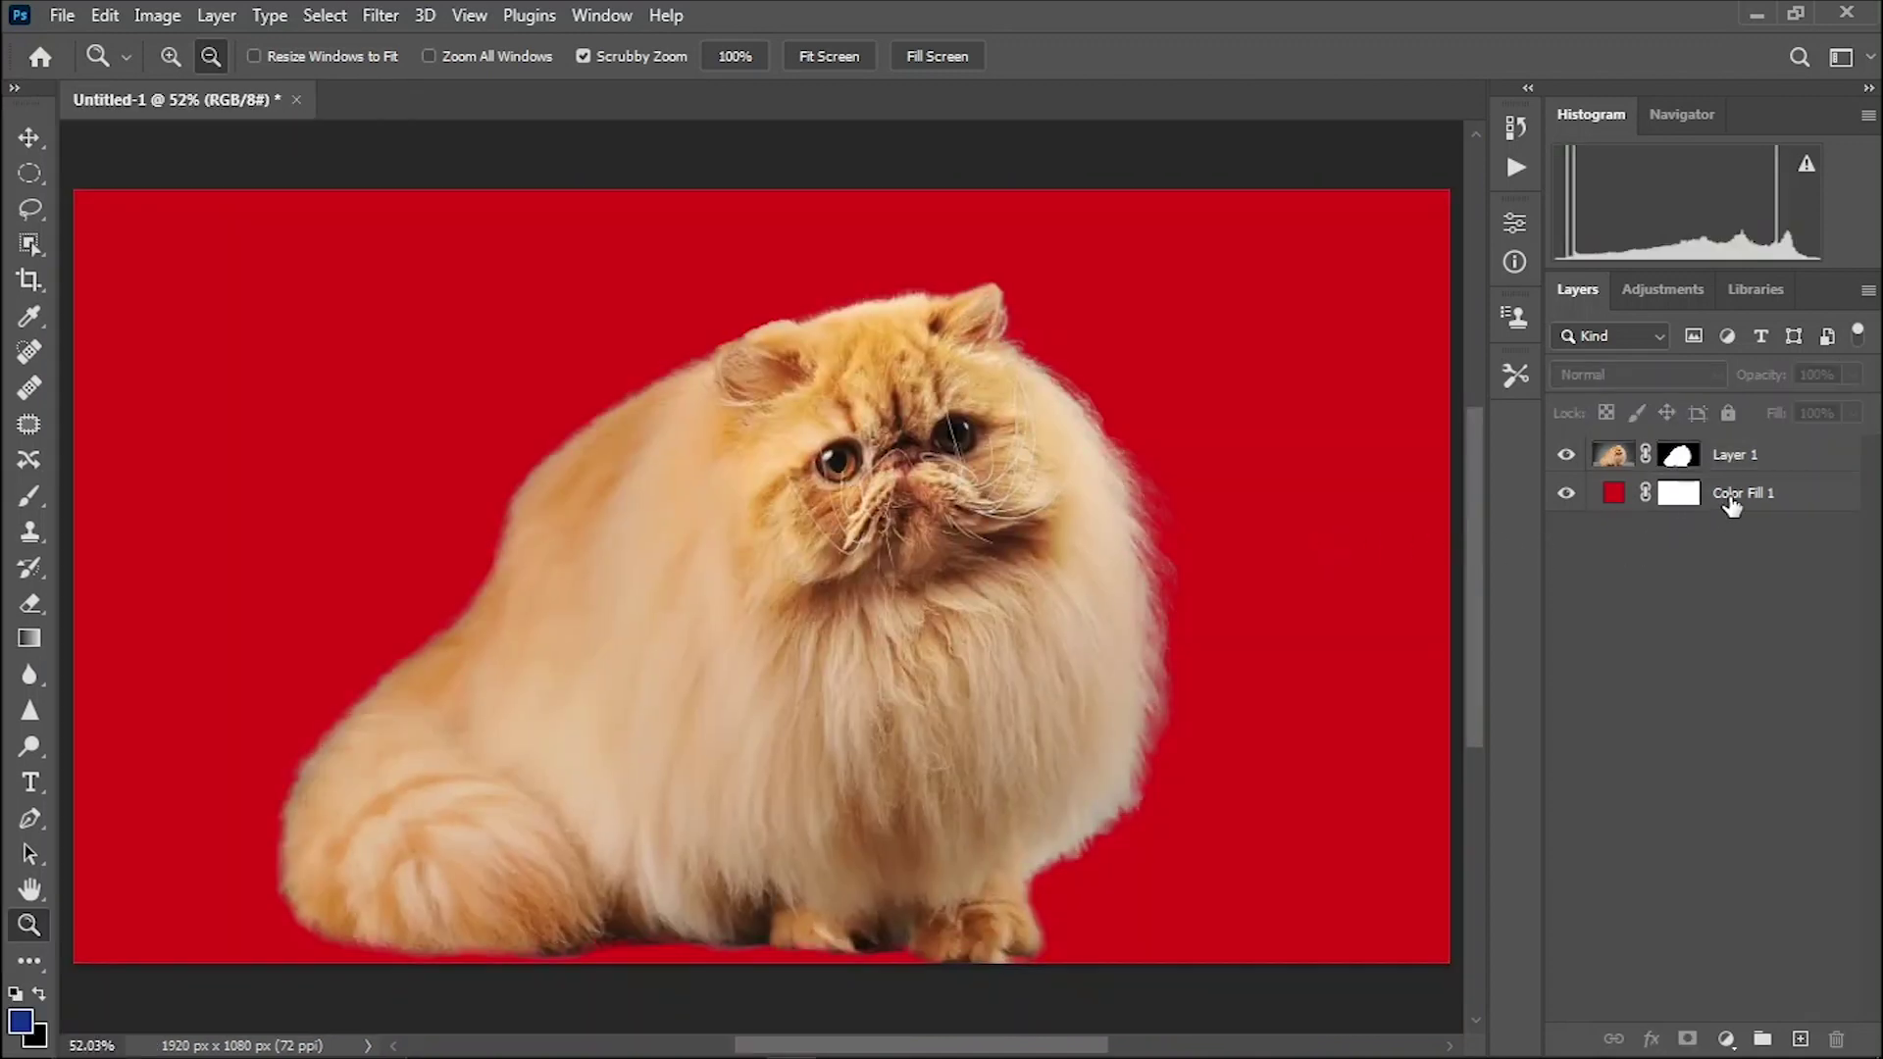
key(Delete)
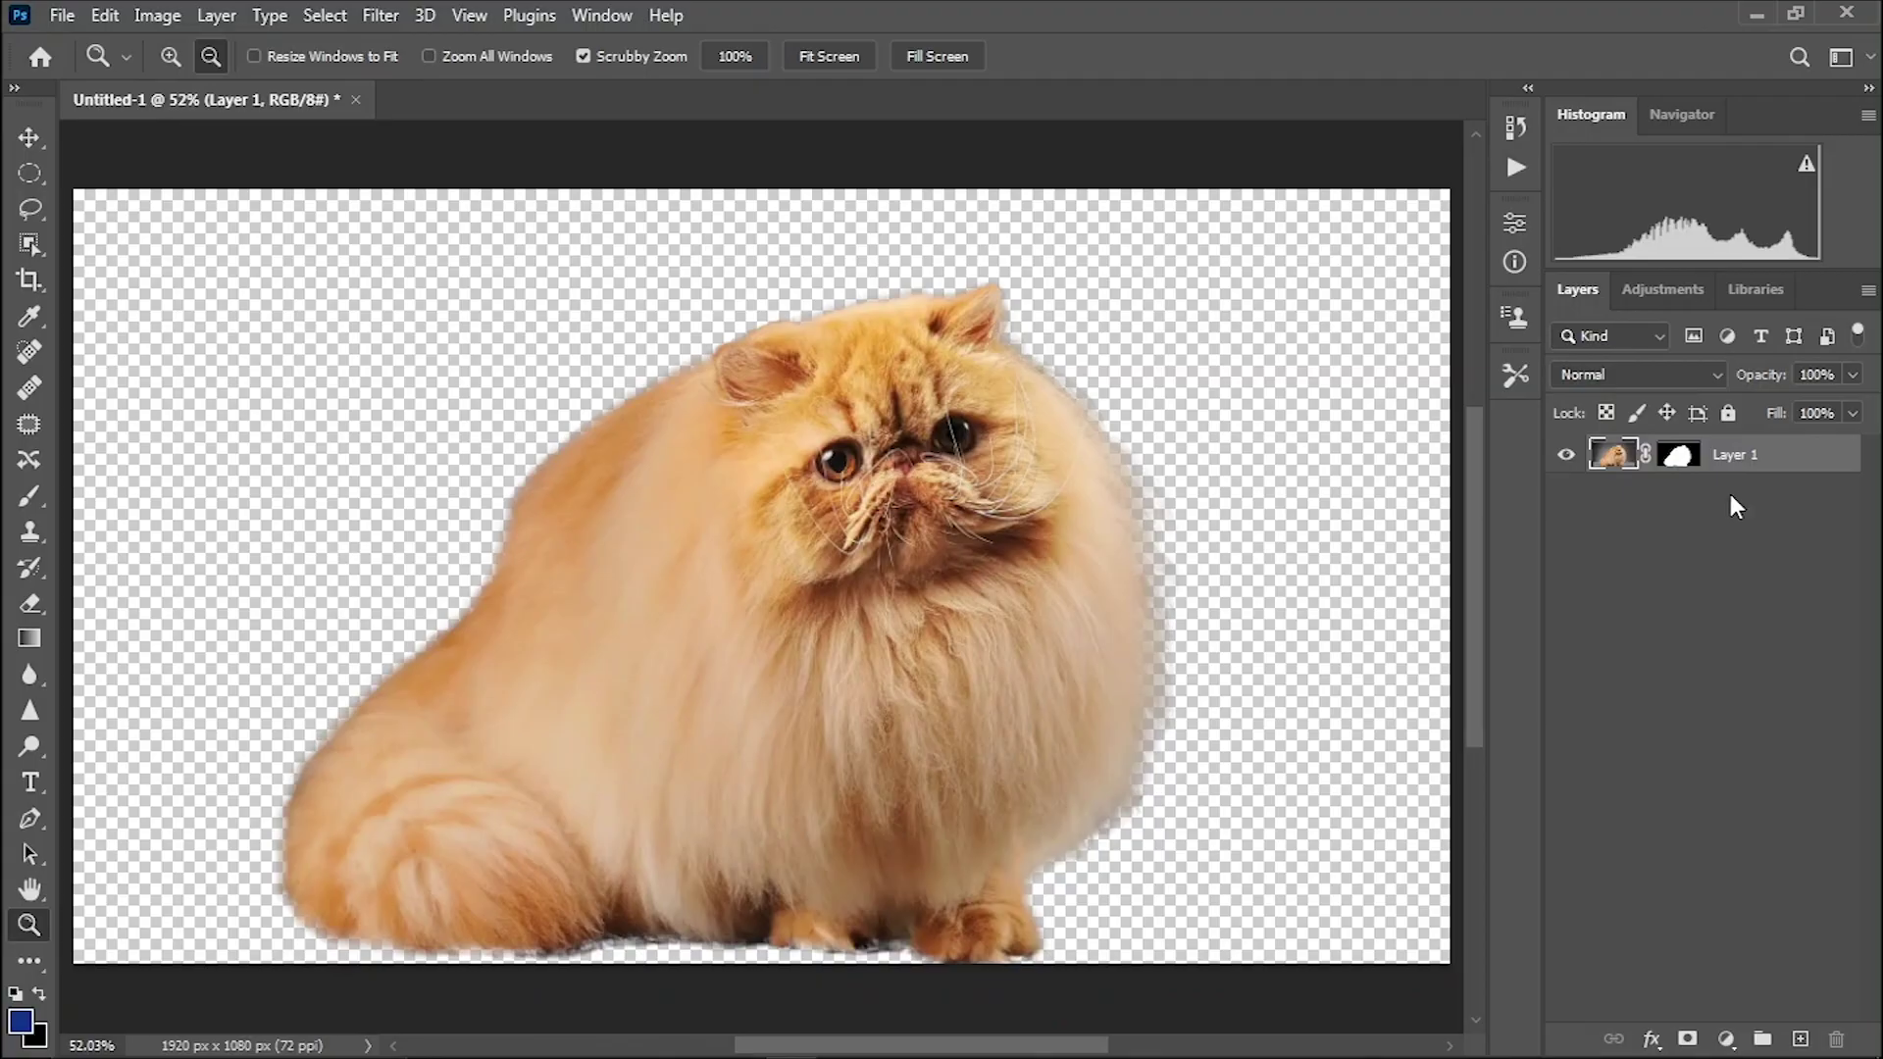